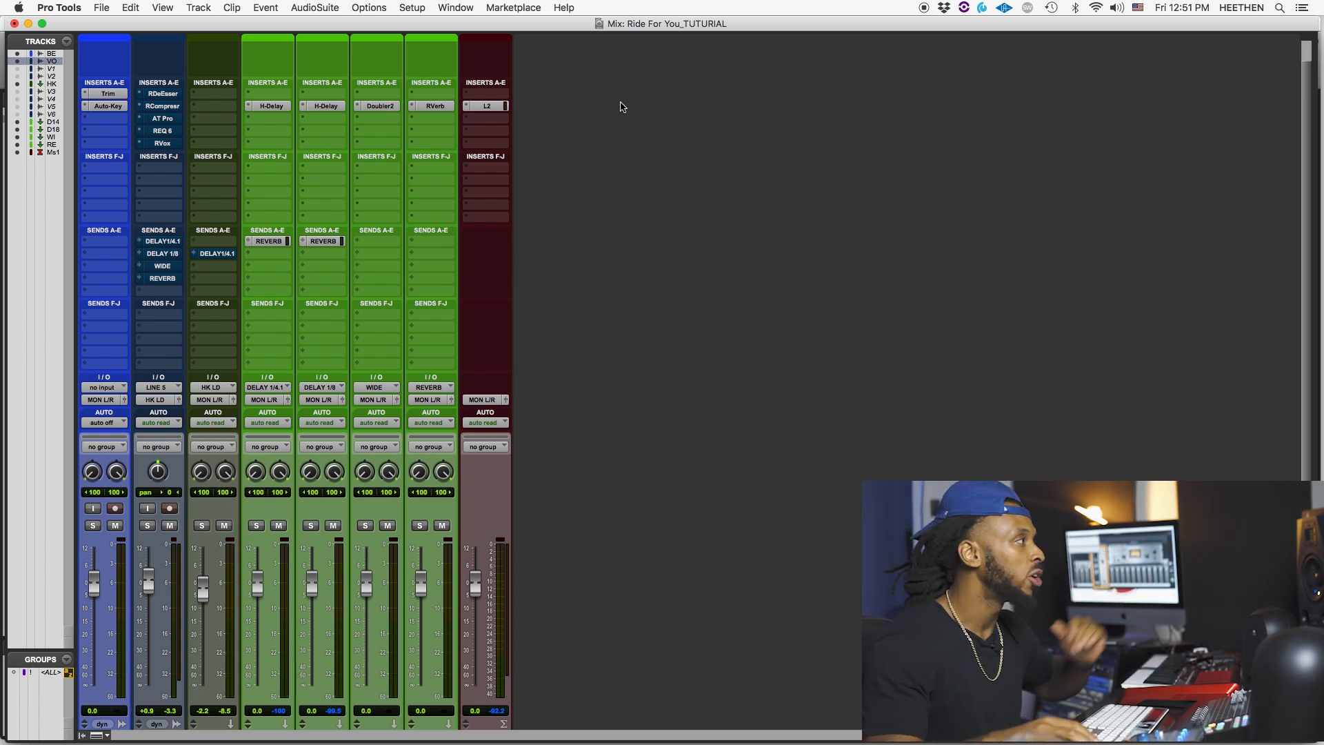
Replace the RCompressor insert on the VOX track with the UAD SSL E Channel Strip Legacy (mono) plug-in
{"action": "left_click", "coordinate": [138, 108]}
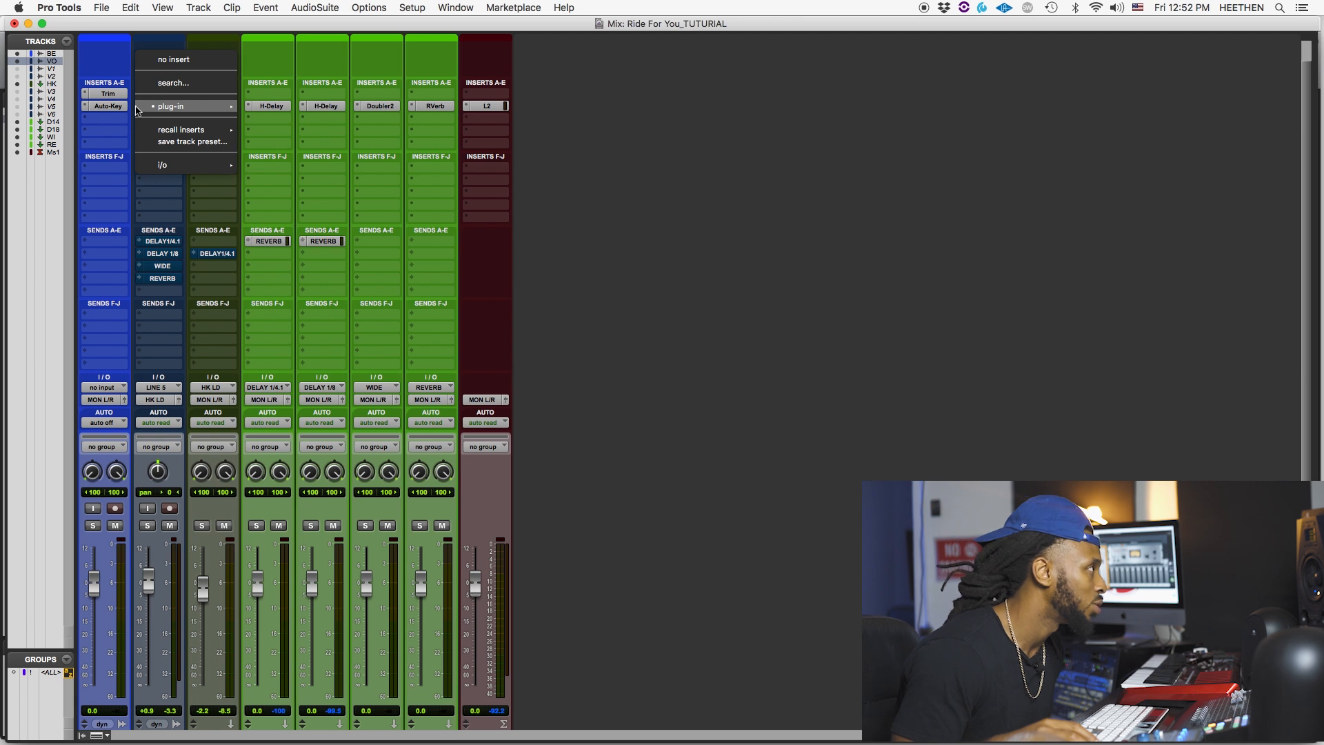
{"action": "mouse_move", "coordinate": [179, 107]}
{"action": "mouse_move", "coordinate": [366, 171]}
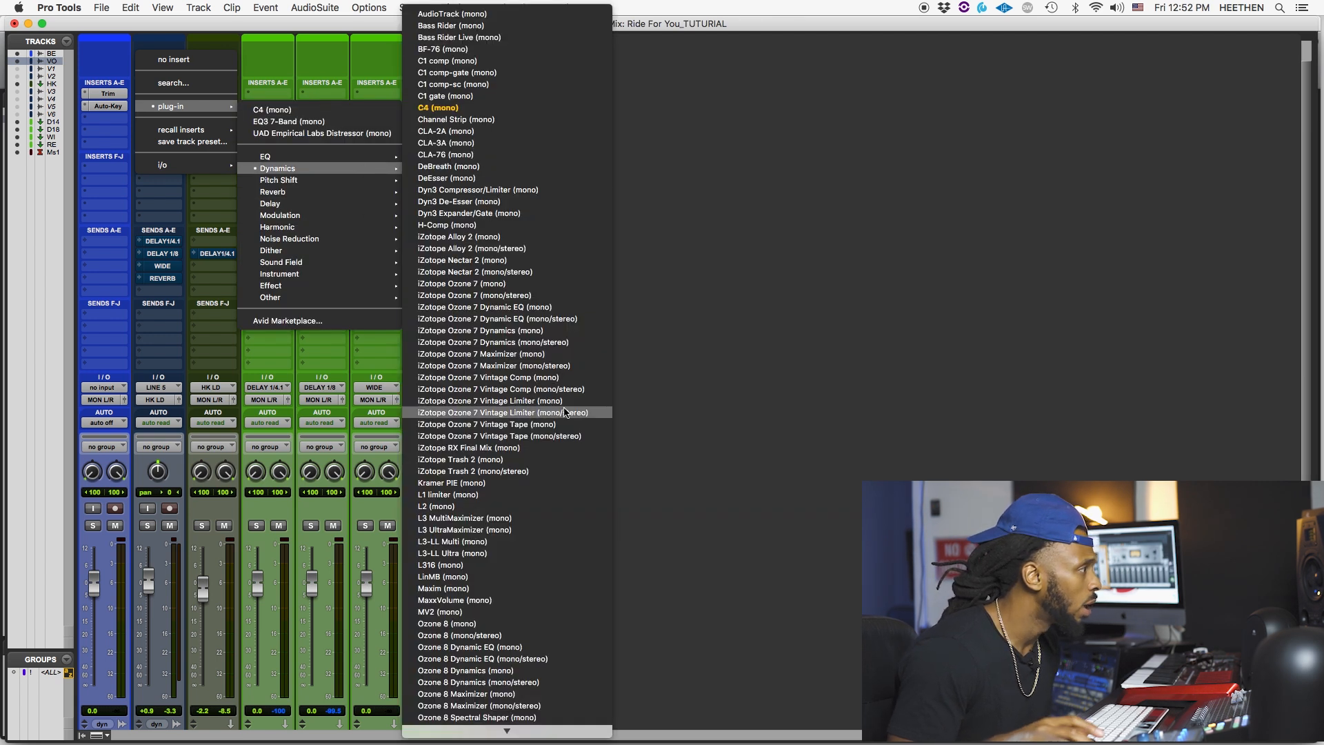
{"action": "scroll", "coordinate": [566, 412], "scroll_direction": "down", "scroll_amount": 10}
{"action": "scroll", "coordinate": [566, 412], "scroll_direction": "down", "scroll_amount": 10}
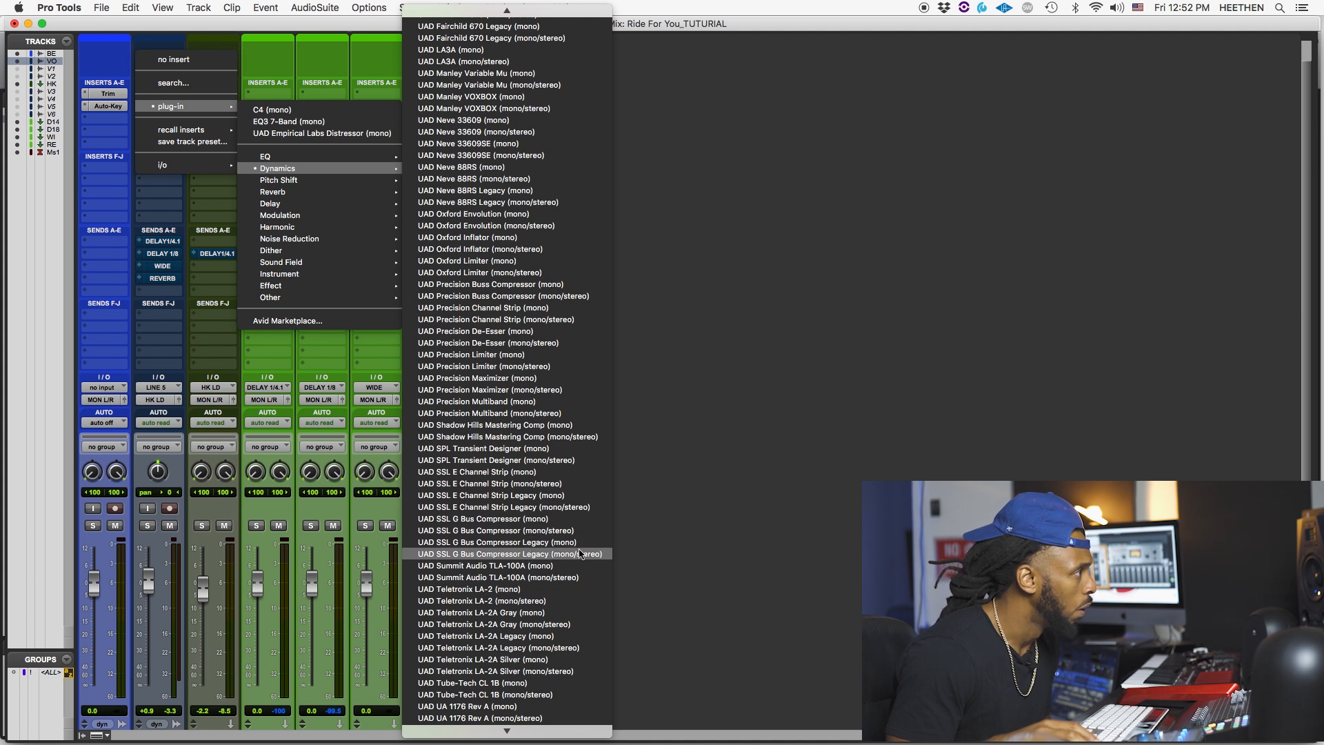
{"action": "left_click", "coordinate": [567, 495]}
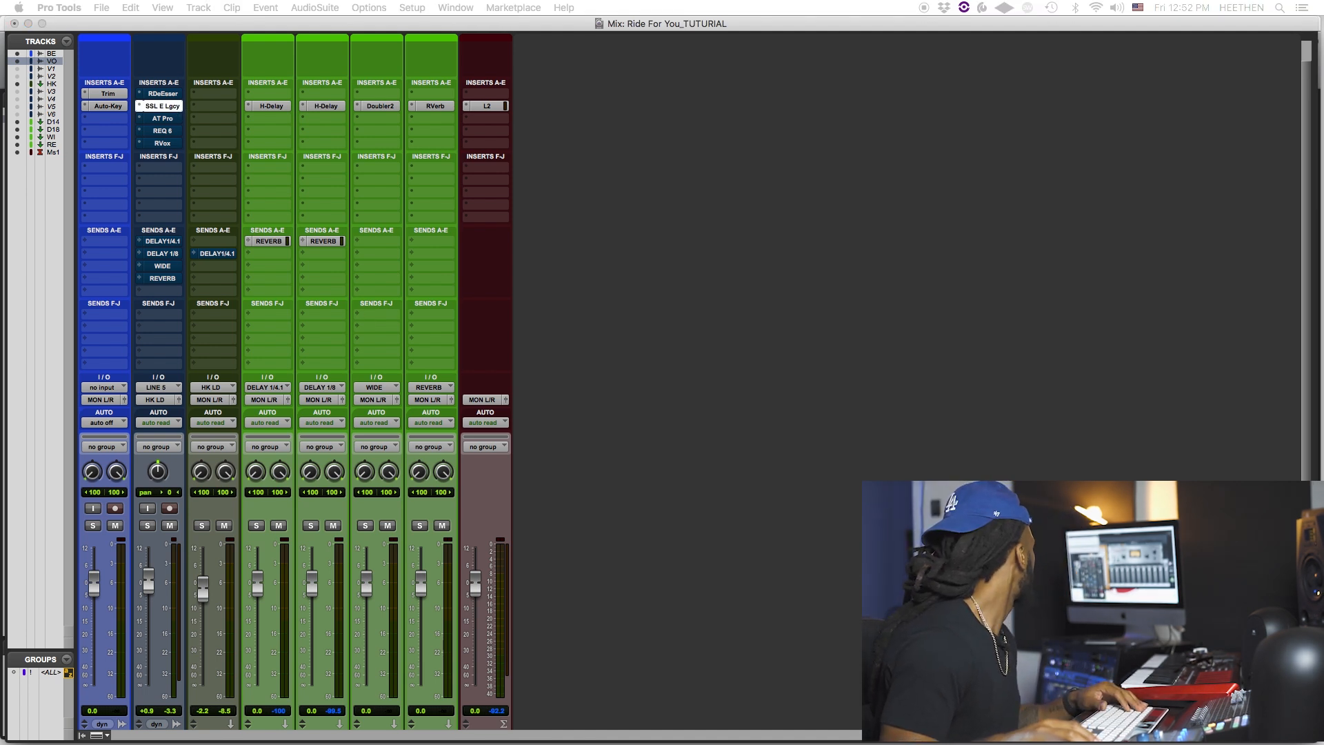
{"action": "left_click", "coordinate": [163, 105]}
{"action": "left_click_drag", "start_coordinate": [525, 220], "coordinate": [787, 178]}
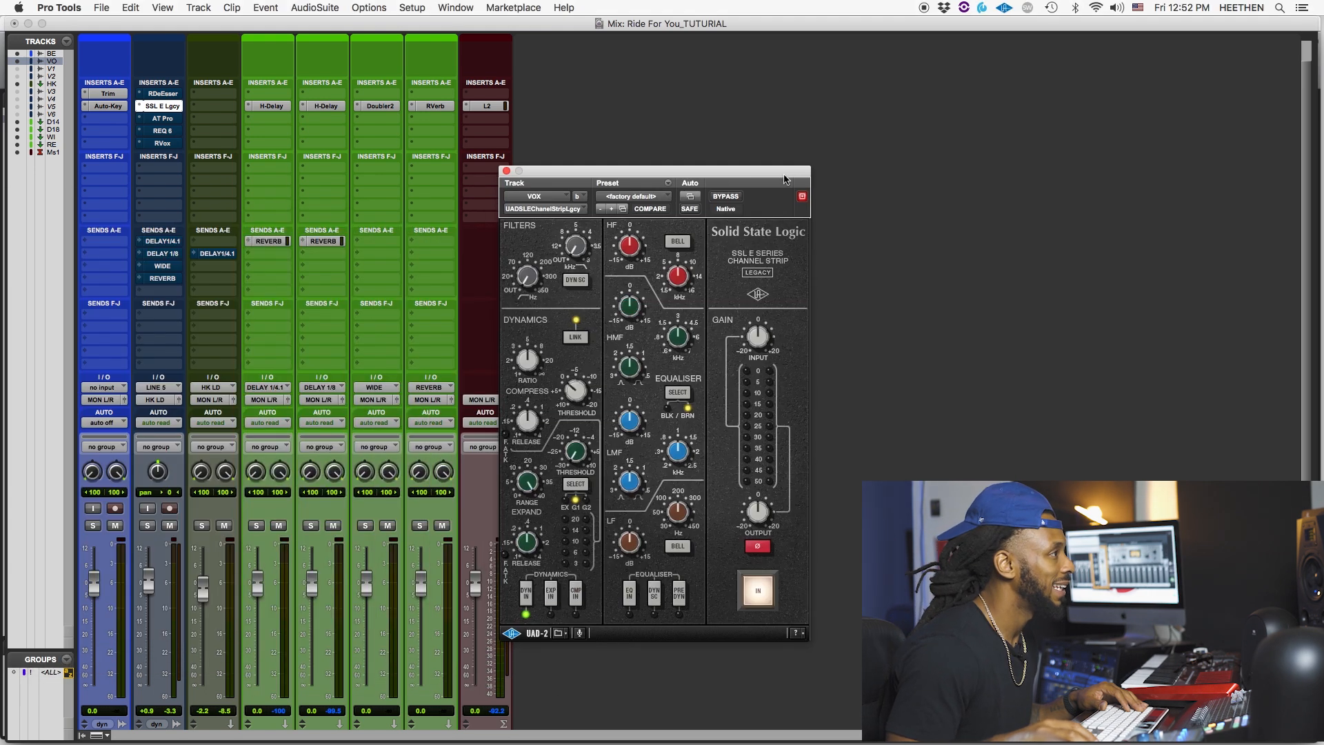
Load UAD SSL E Channel Strip (mono) in the VOX track's second insert slot and place its window clear of the tracks
{"action": "left_click", "coordinate": [141, 106]}
{"action": "mouse_move", "coordinate": [145, 106]}
{"action": "mouse_move", "coordinate": [276, 169]}
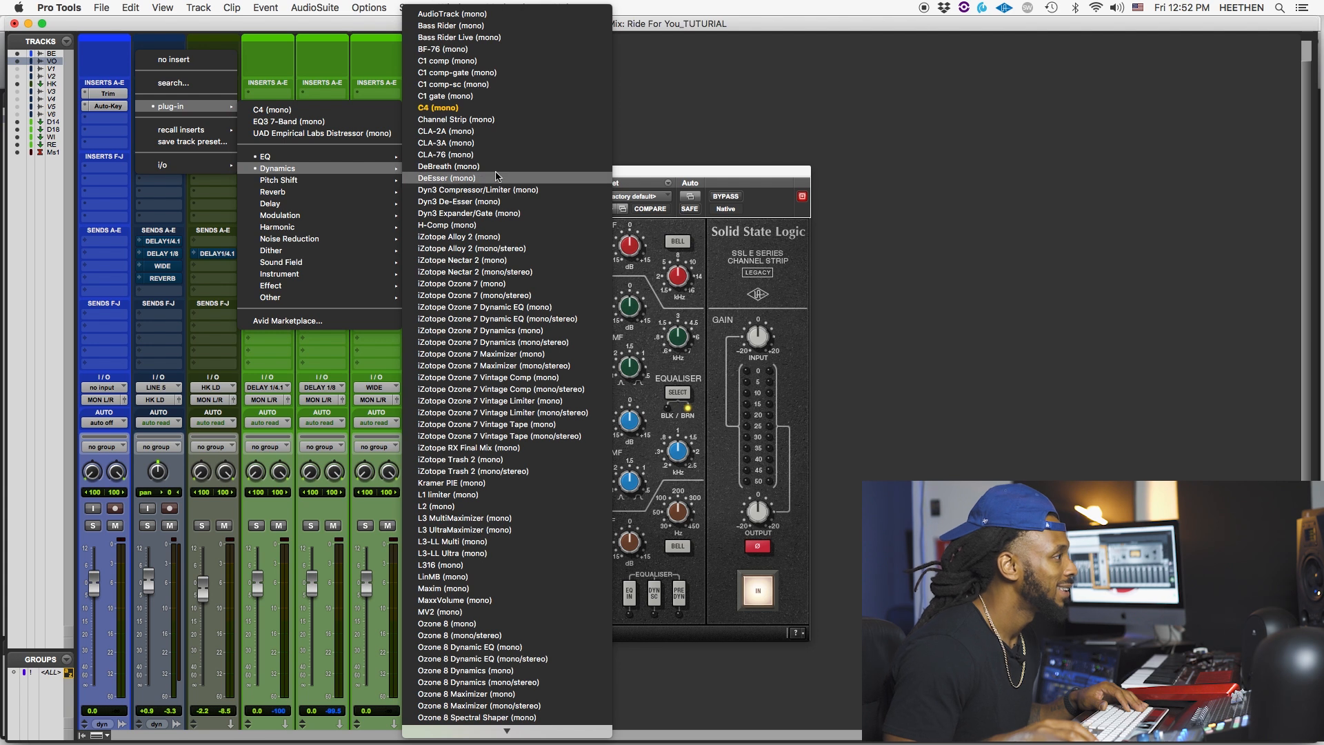
{"action": "scroll", "coordinate": [520, 518], "scroll_direction": "down", "scroll_amount": 5}
{"action": "scroll", "coordinate": [519, 519], "scroll_direction": "down", "scroll_amount": 10}
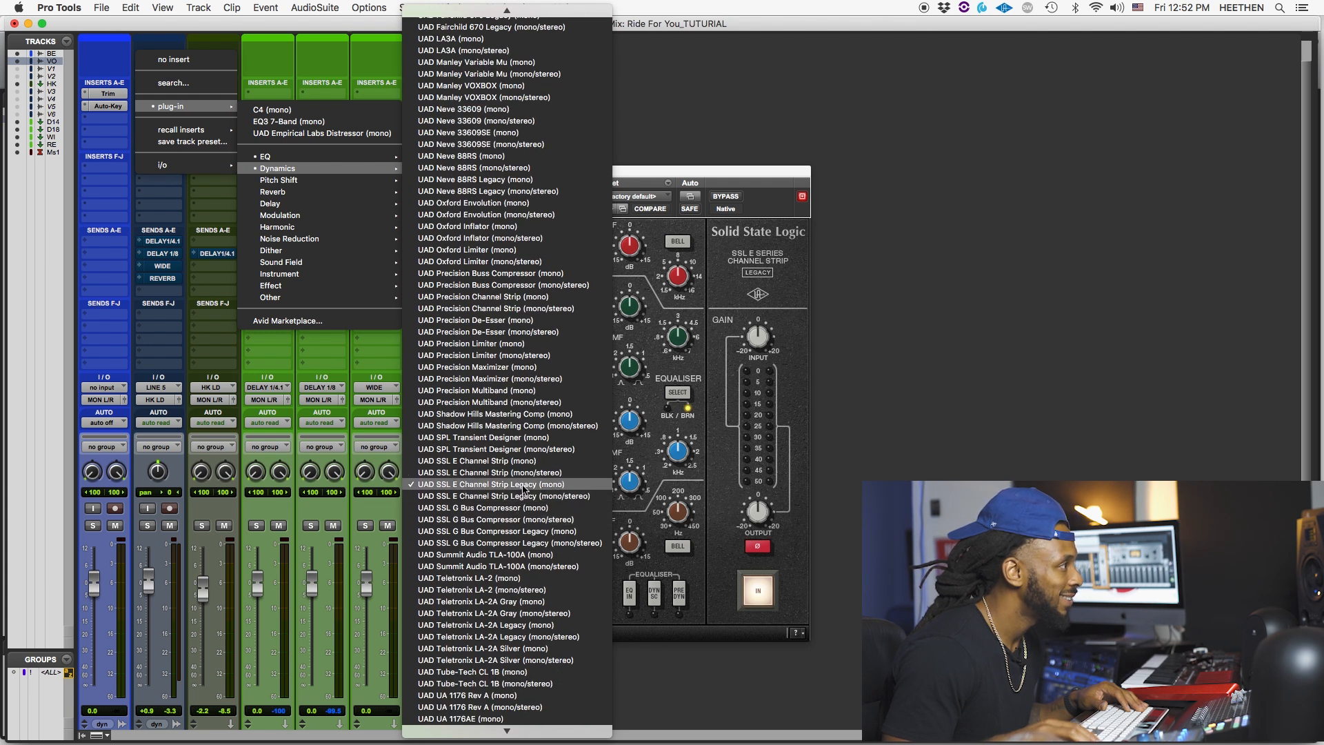
{"action": "left_click", "coordinate": [524, 461]}
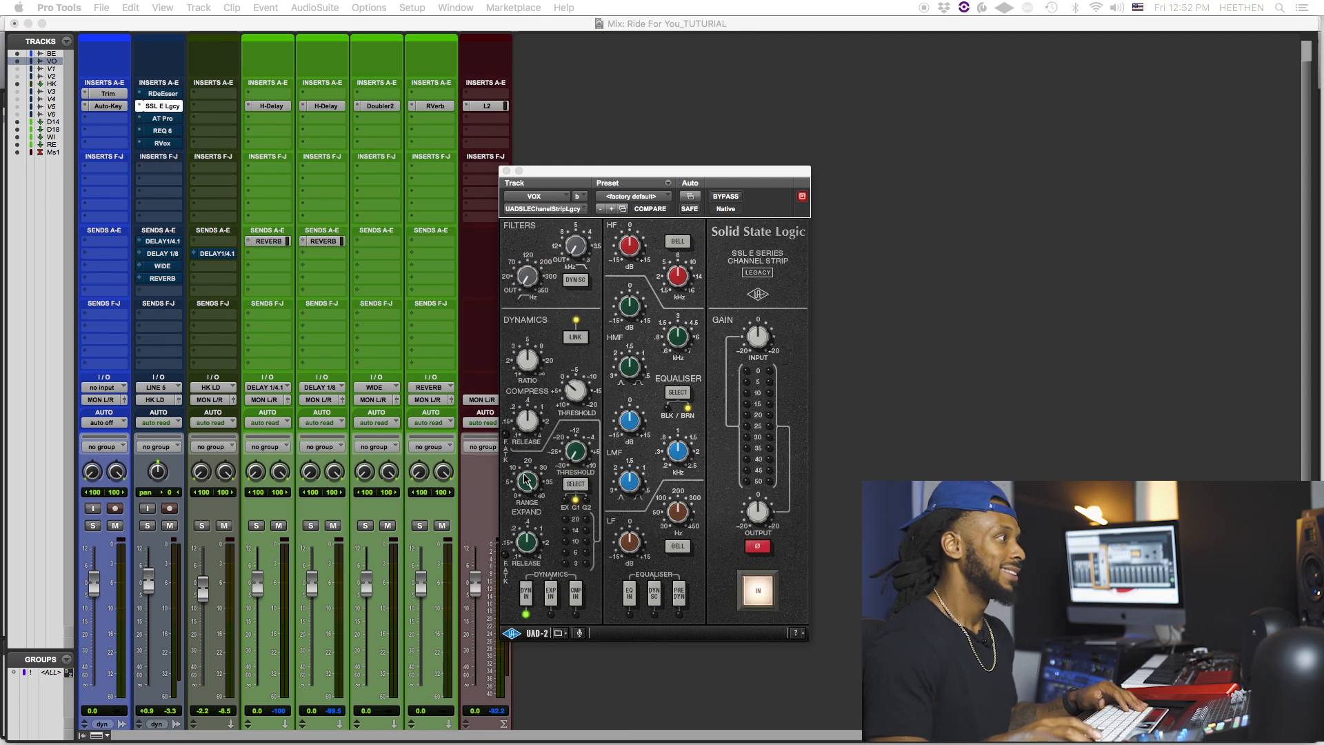
{"action": "left_click_drag", "start_coordinate": [687, 182], "coordinate": [795, 78]}
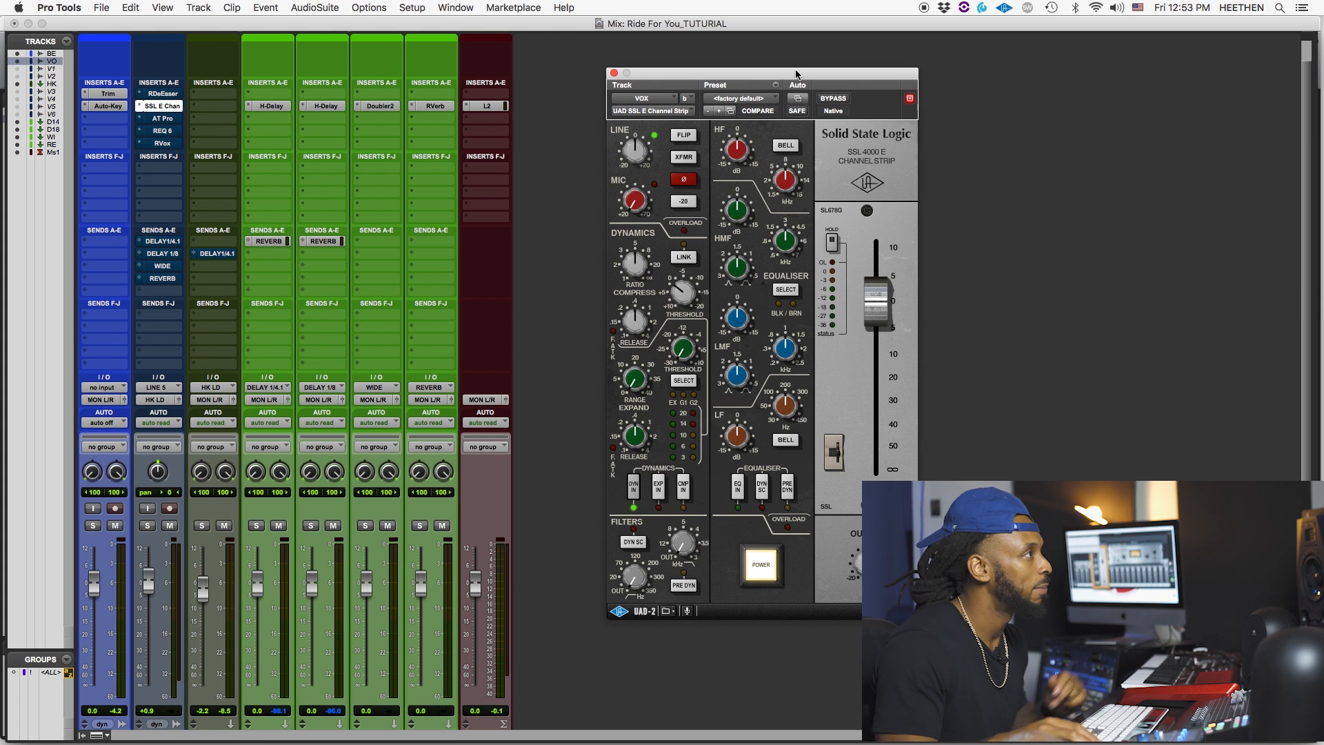
{"action": "left_click_drag", "start_coordinate": [796, 73], "coordinate": [746, 69]}
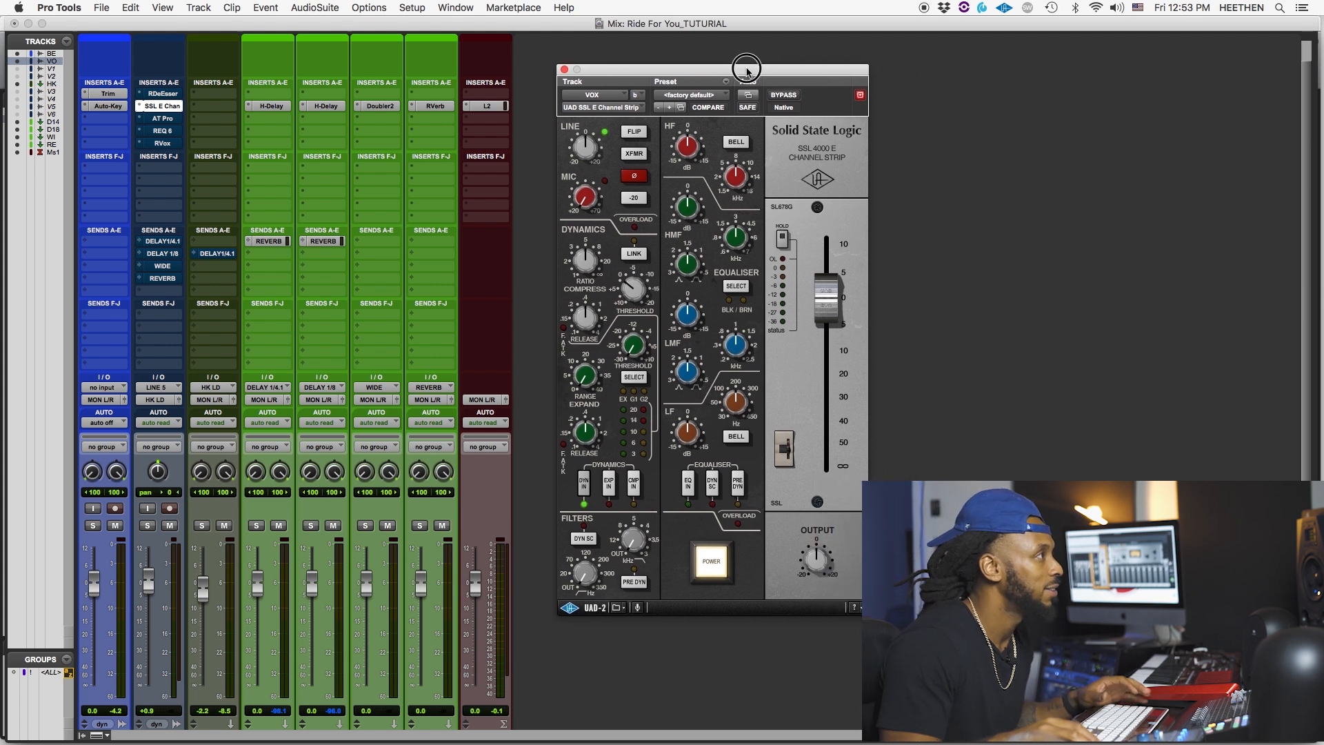
Start playback near the beginning of the VOX clip in the Edit window and return to the Mix window
{"action": "left_click", "coordinate": [592, 535]}
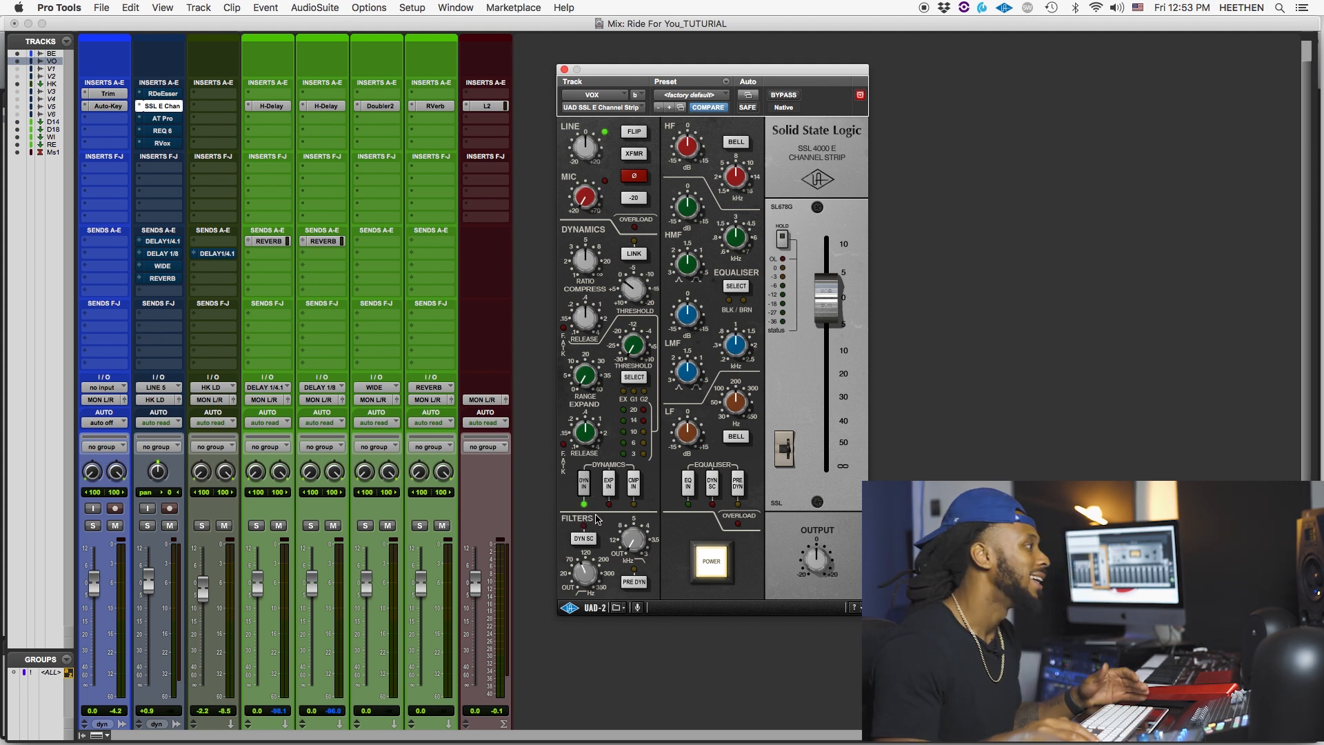
{"action": "key", "text": "super+equal"}
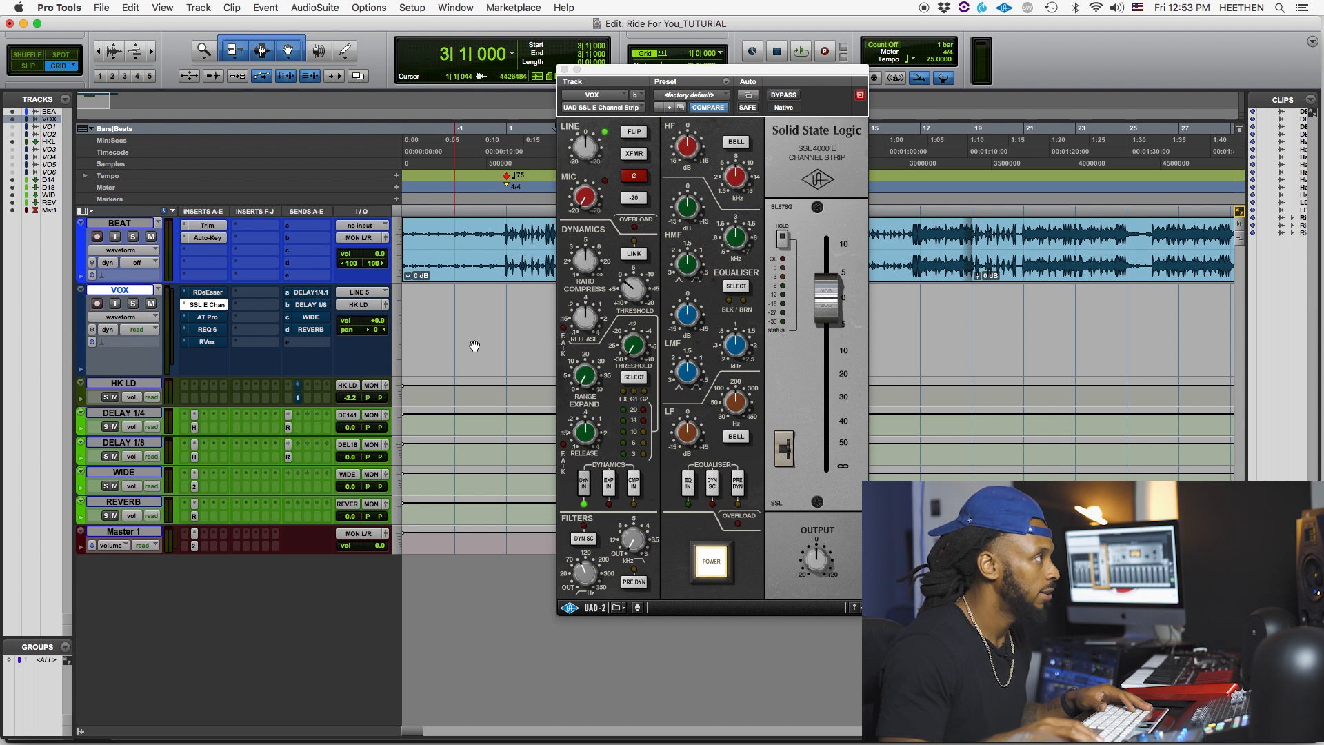
{"action": "left_click_drag", "start_coordinate": [624, 70], "coordinate": [834, 79]}
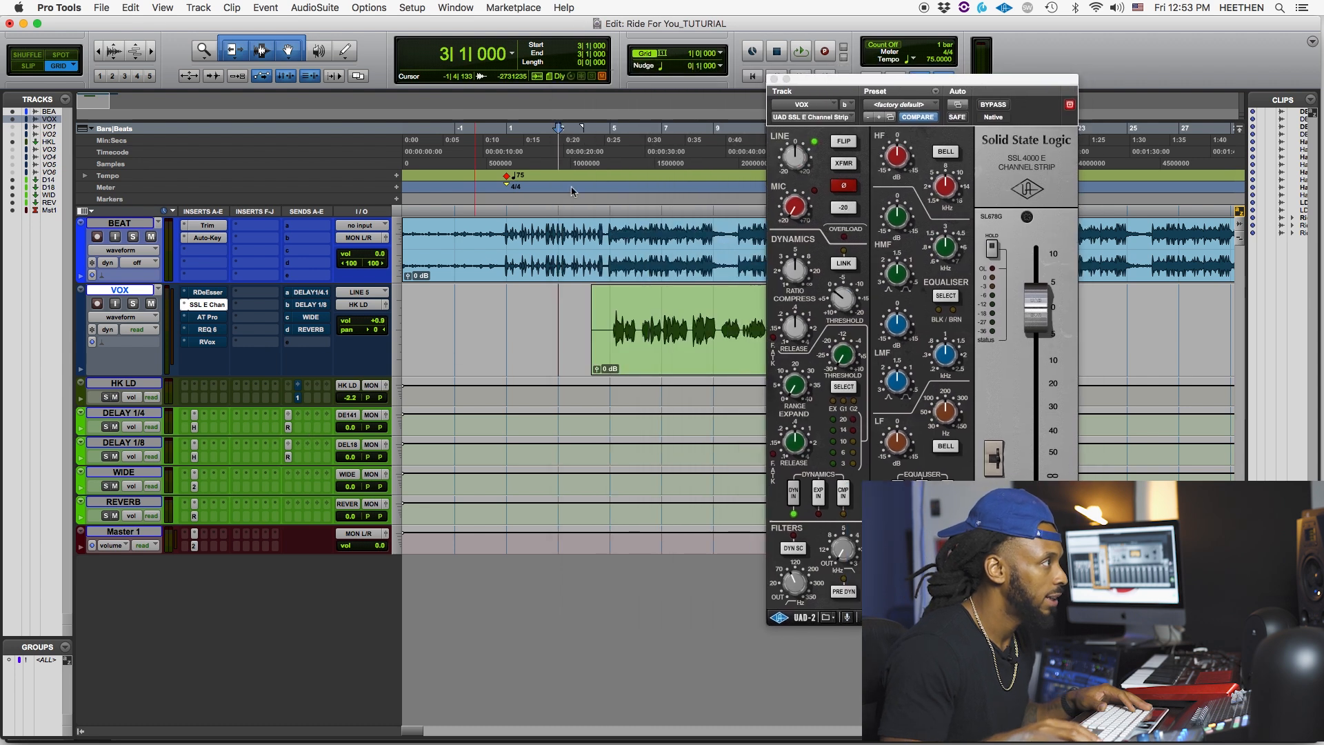
{"action": "left_click", "coordinate": [622, 204]}
{"action": "key", "text": "space"}
{"action": "key", "text": "super+equal"}
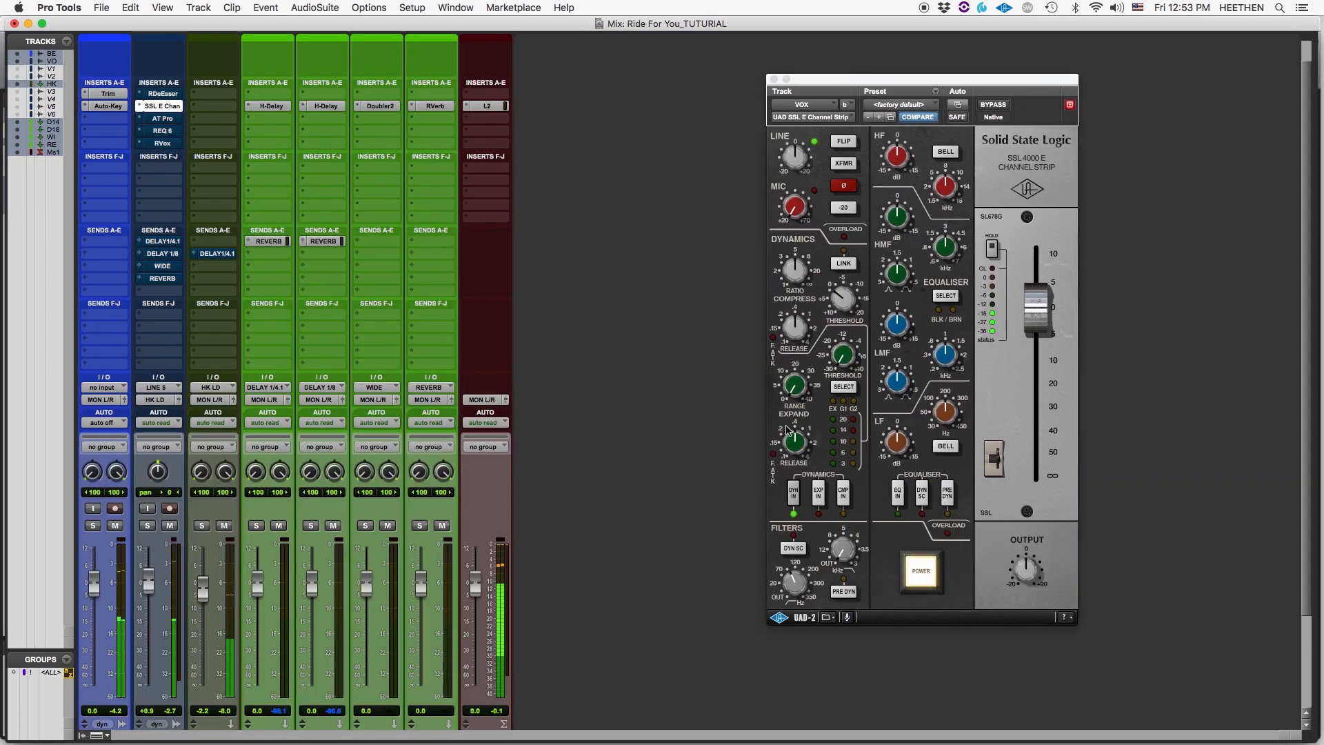
Dial in the channel strip's low-cut filter for the vocal and switch the equaliser section in
{"action": "left_click", "coordinate": [796, 592]}
{"action": "left_click_drag", "start_coordinate": [795, 592], "coordinate": [798, 591]}
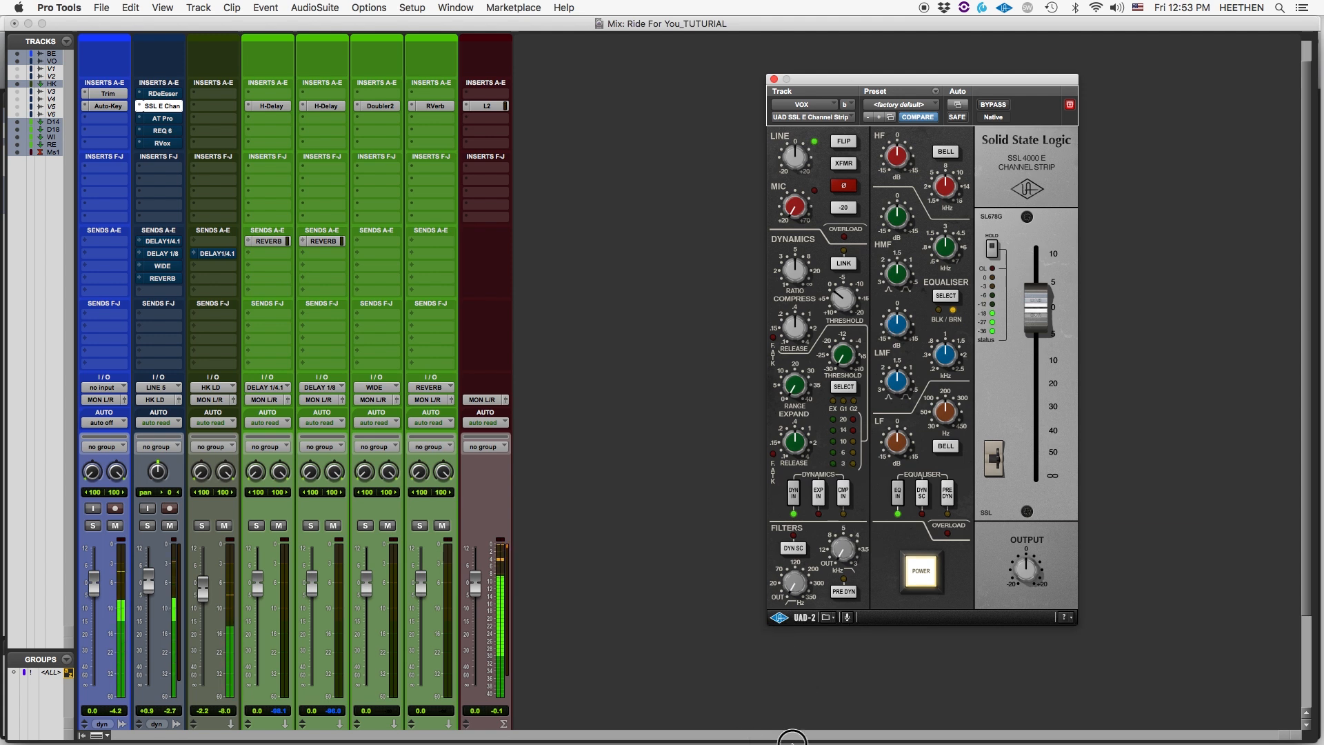
{"action": "left_click_drag", "start_coordinate": [791, 595], "coordinate": [808, 560]}
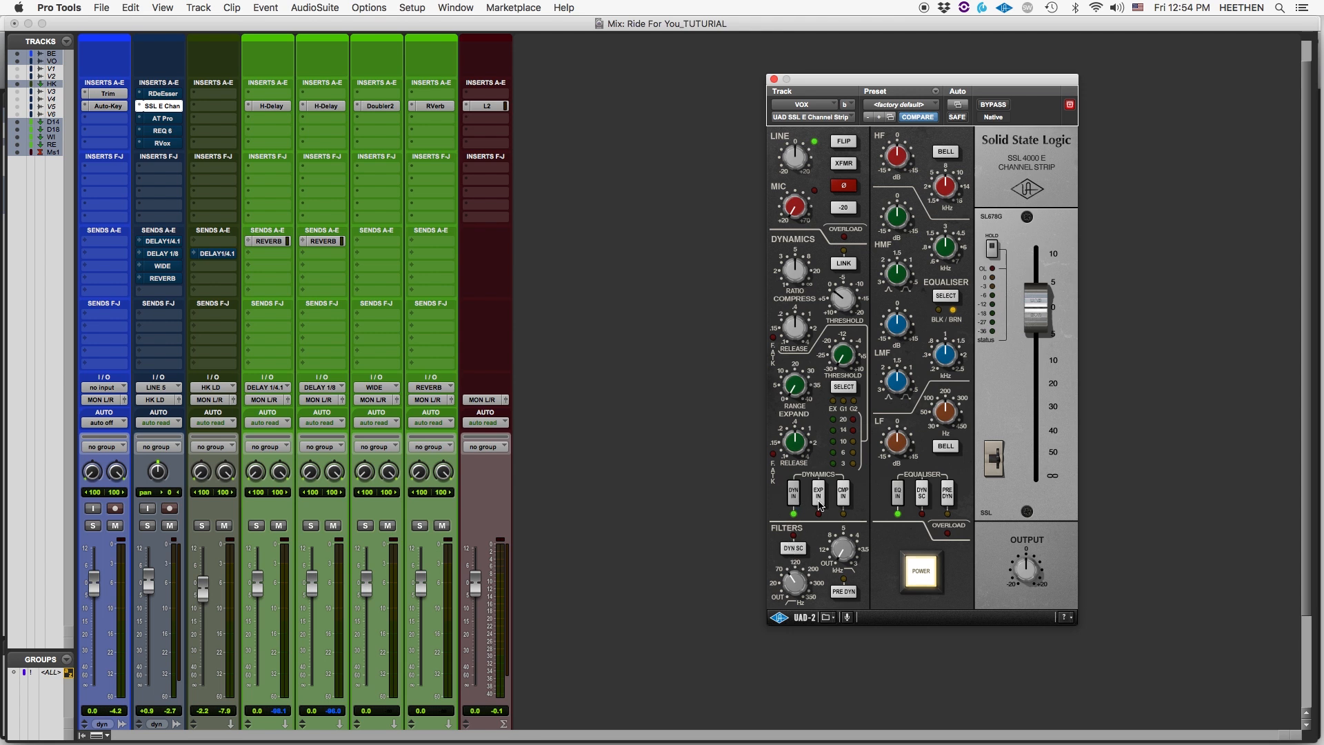
Switch the channel strip's compressor in and adjust its ratio, threshold and release for the vocal
{"action": "left_click", "coordinate": [842, 503]}
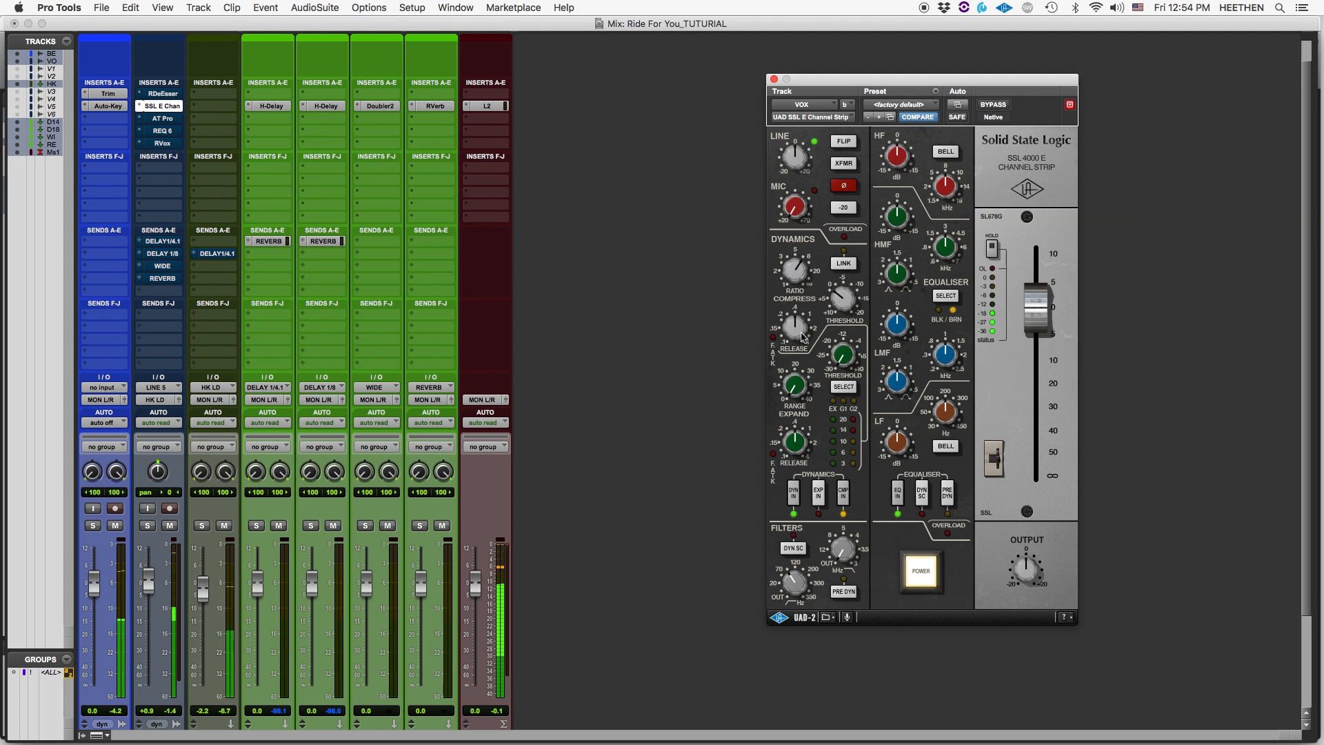
{"action": "left_click_drag", "start_coordinate": [858, 308], "coordinate": [859, 284]}
{"action": "left_click_drag", "start_coordinate": [792, 329], "coordinate": [793, 326]}
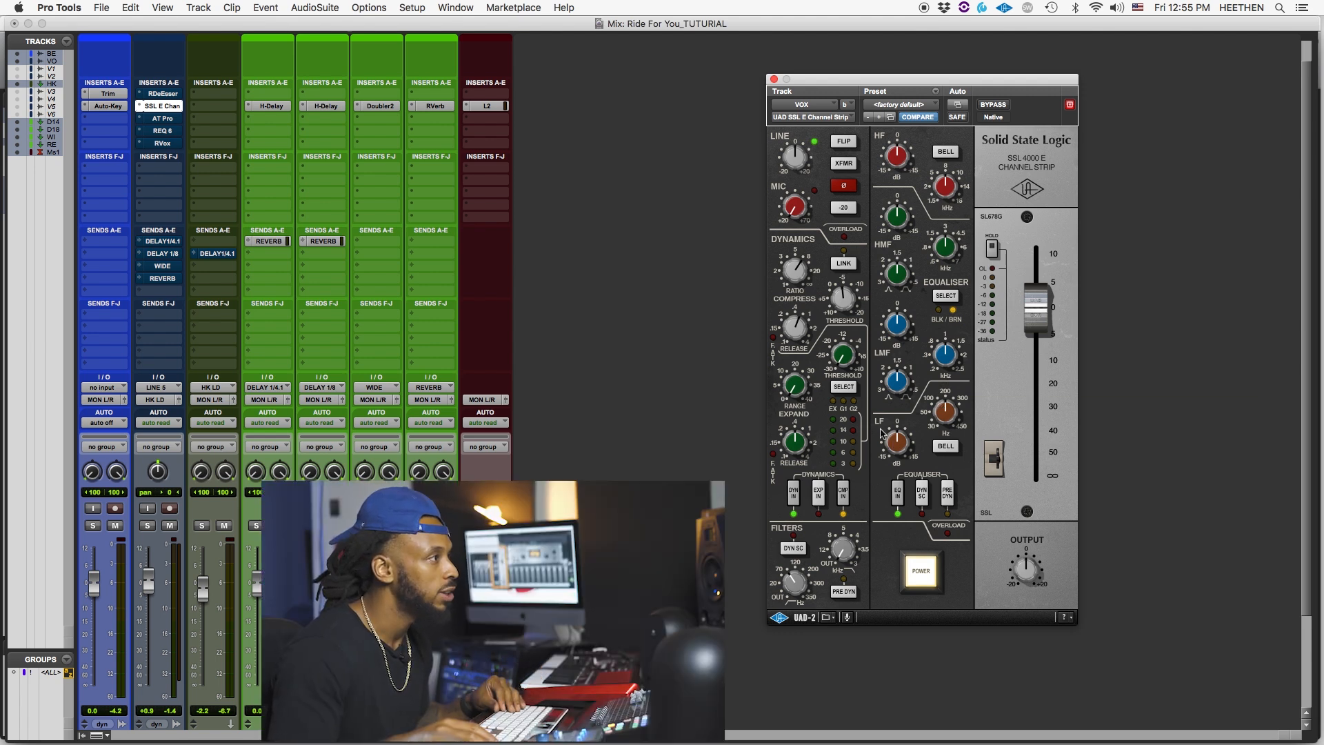
Cut the equaliser's LF gain, raise the LF frequency and slightly boost the HF gain
{"action": "left_click_drag", "start_coordinate": [889, 446], "coordinate": [890, 463]}
{"action": "left_click_drag", "start_coordinate": [953, 415], "coordinate": [960, 412]}
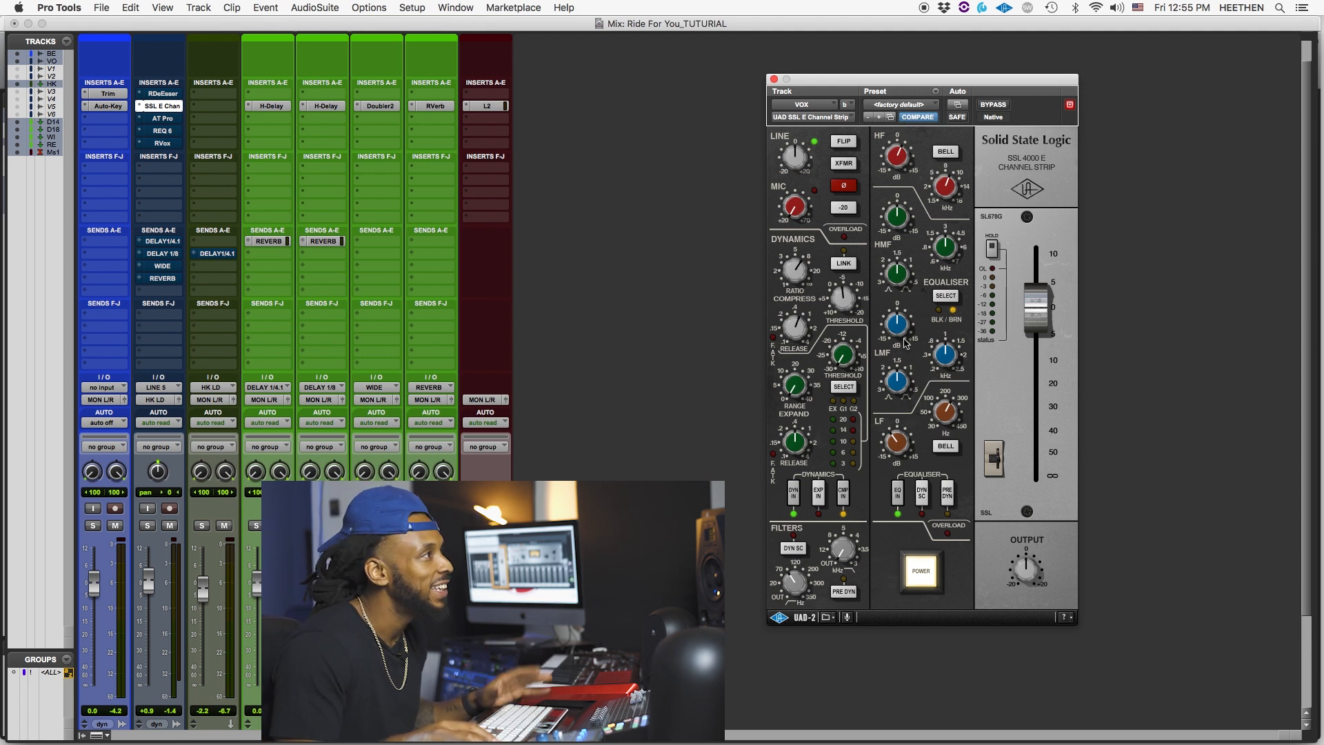
Compare the vocal with and without the SSL channel strip by toggling its bypass during playback
{"action": "left_click", "coordinate": [994, 107]}
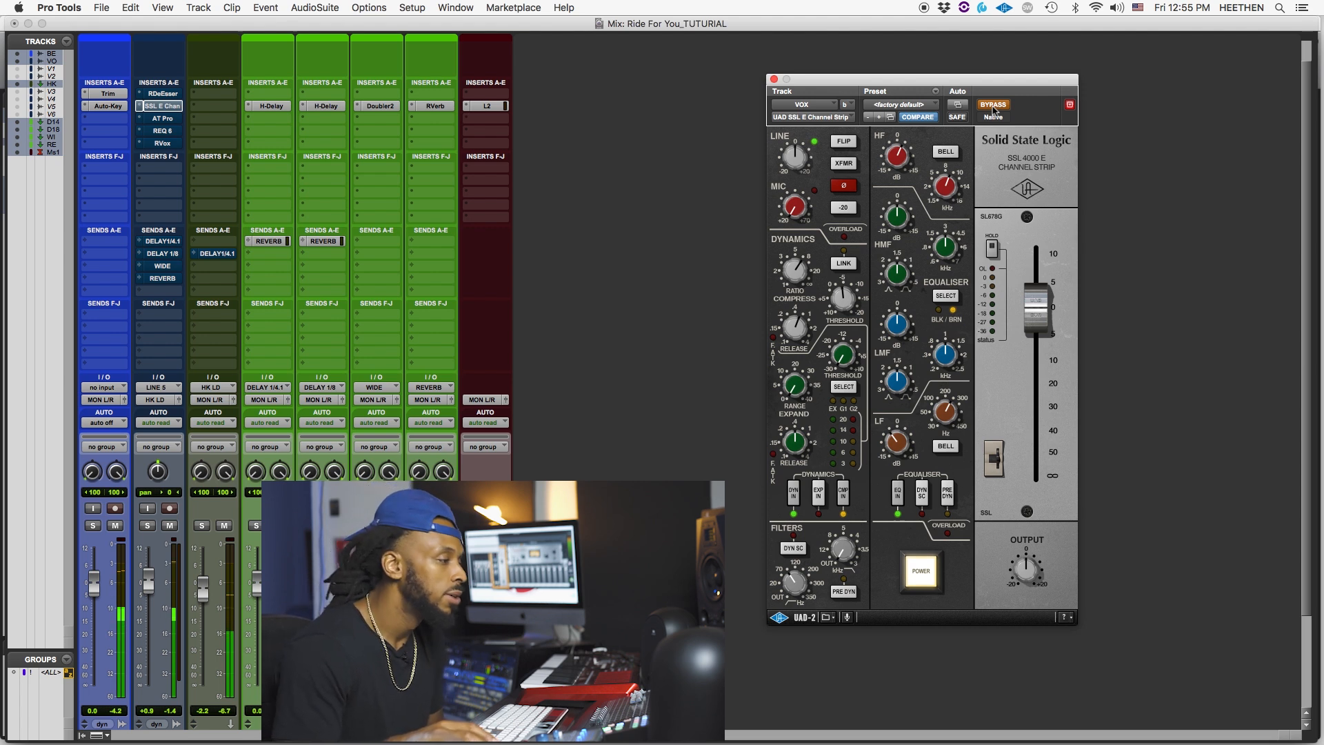
{"action": "left_click", "coordinate": [994, 107]}
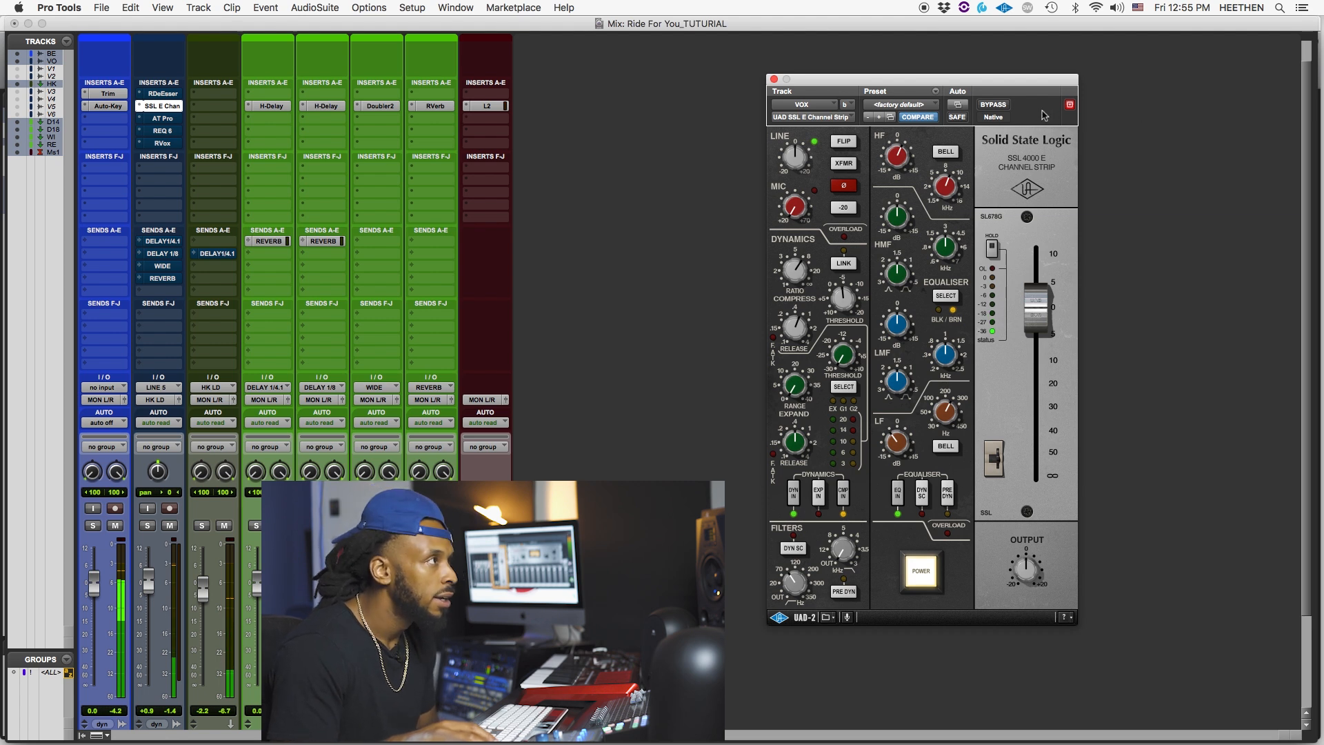
{"action": "left_click", "coordinate": [994, 106]}
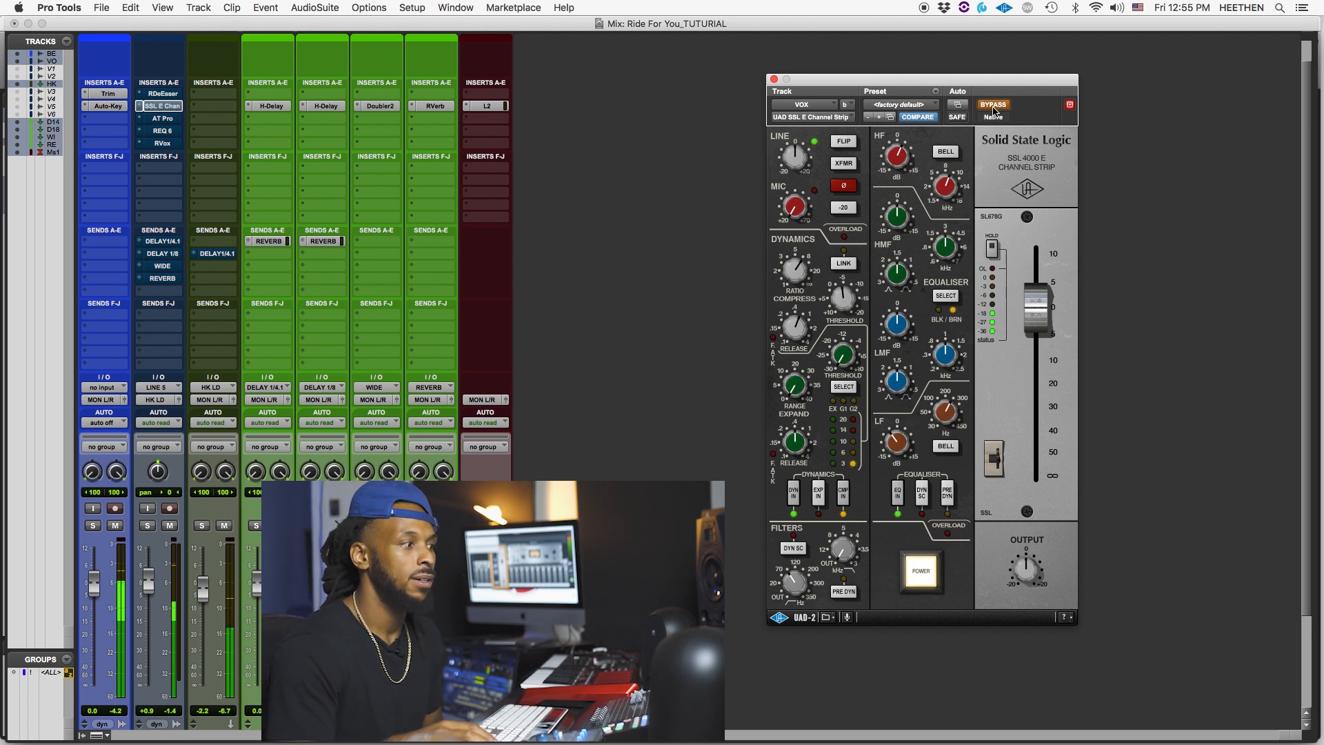
{"action": "left_click", "coordinate": [993, 107]}
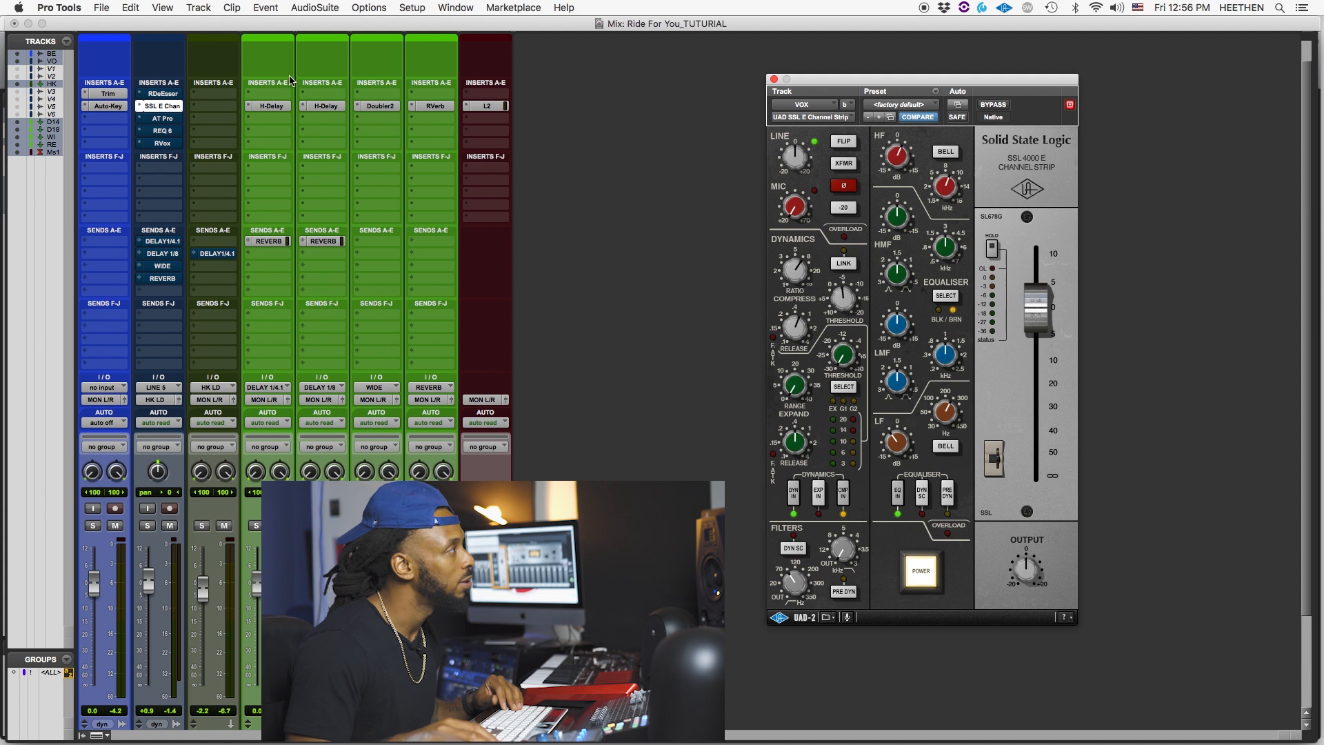
Activate Auto-Tune Pro on the VOX track, setting Retune Speed to about 16 and Flex-Tune to about 9, and adjust Humanize
{"action": "left_click", "coordinate": [158, 119]}
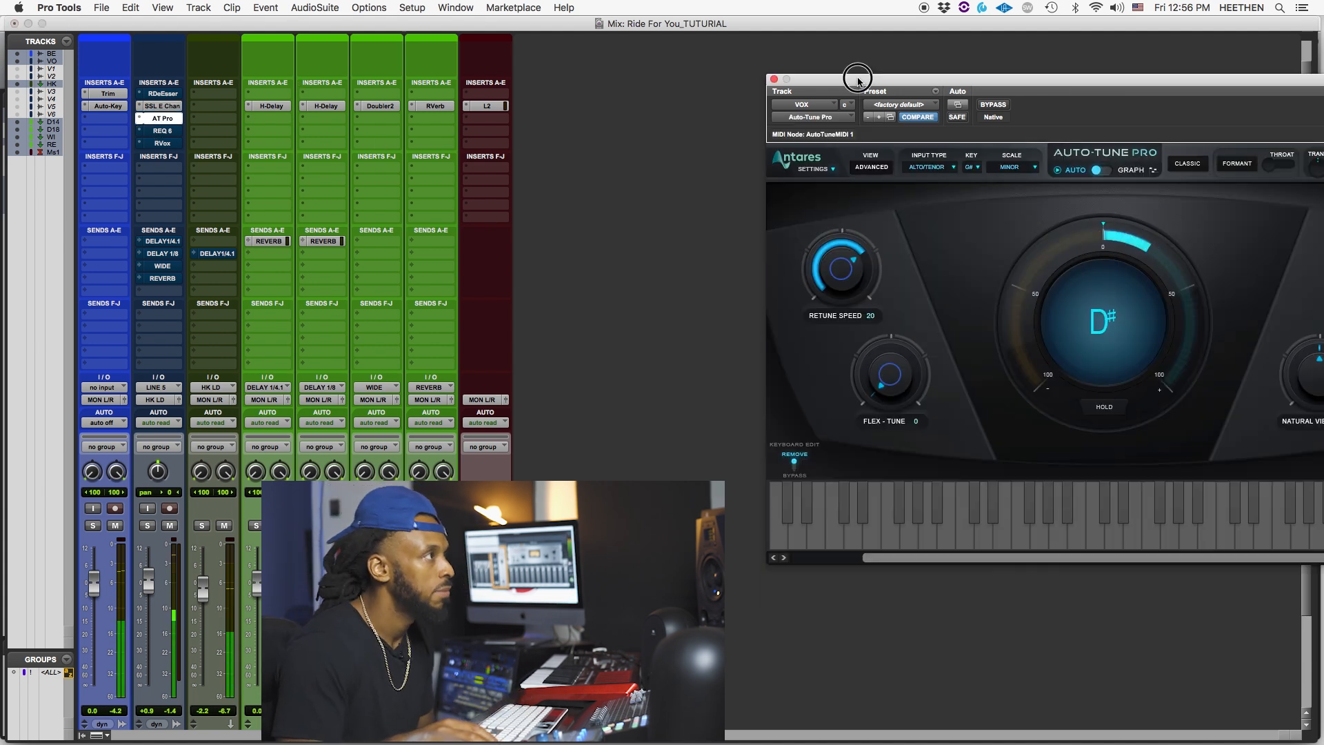
{"action": "left_click_drag", "start_coordinate": [859, 81], "coordinate": [469, 81]}
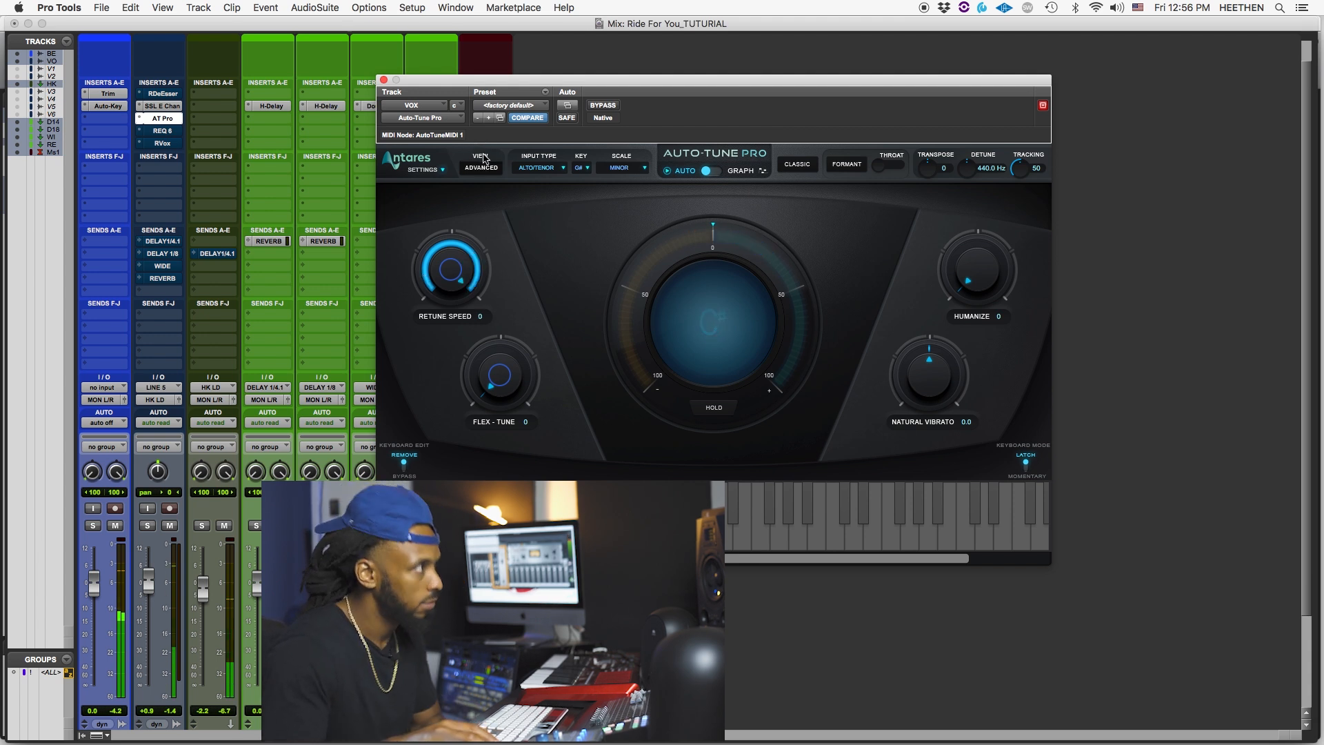
{"action": "left_click_drag", "start_coordinate": [435, 280], "coordinate": [433, 325]}
{"action": "left_click_drag", "start_coordinate": [463, 283], "coordinate": [463, 274]}
{"action": "left_click_drag", "start_coordinate": [485, 365], "coordinate": [484, 354]}
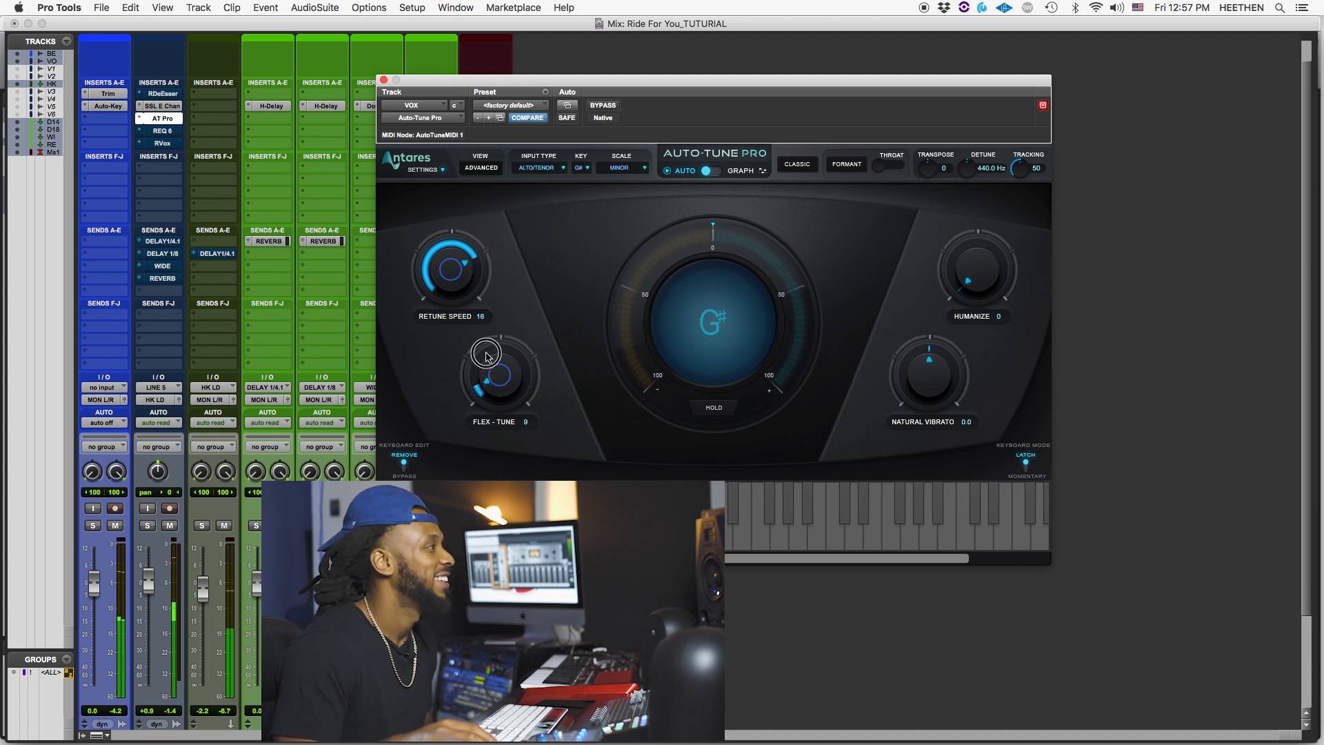
{"action": "left_click_drag", "start_coordinate": [969, 281], "coordinate": [980, 264]}
{"action": "left_click_drag", "start_coordinate": [452, 273], "coordinate": [450, 271]}
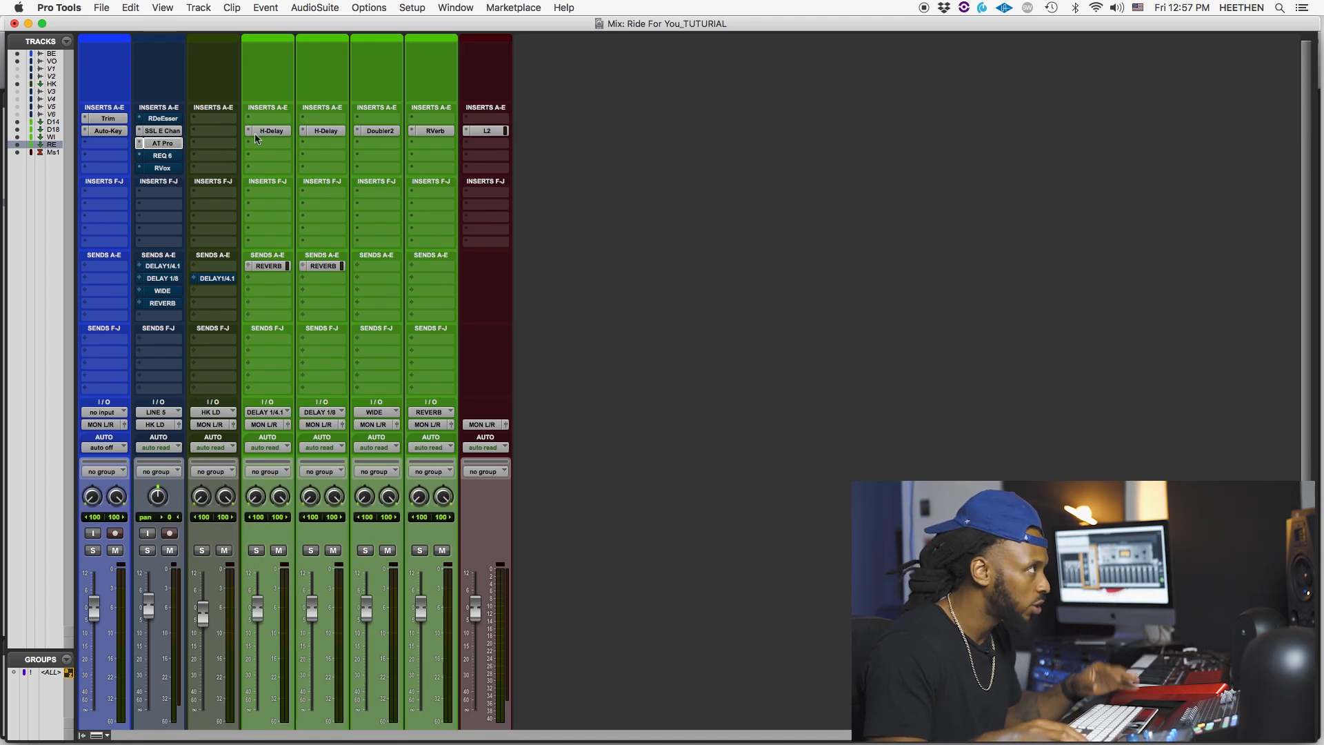
Open the RVerb plug-in on the REVERB track to examine its reverb settings, and close it
{"action": "left_click", "coordinate": [435, 131]}
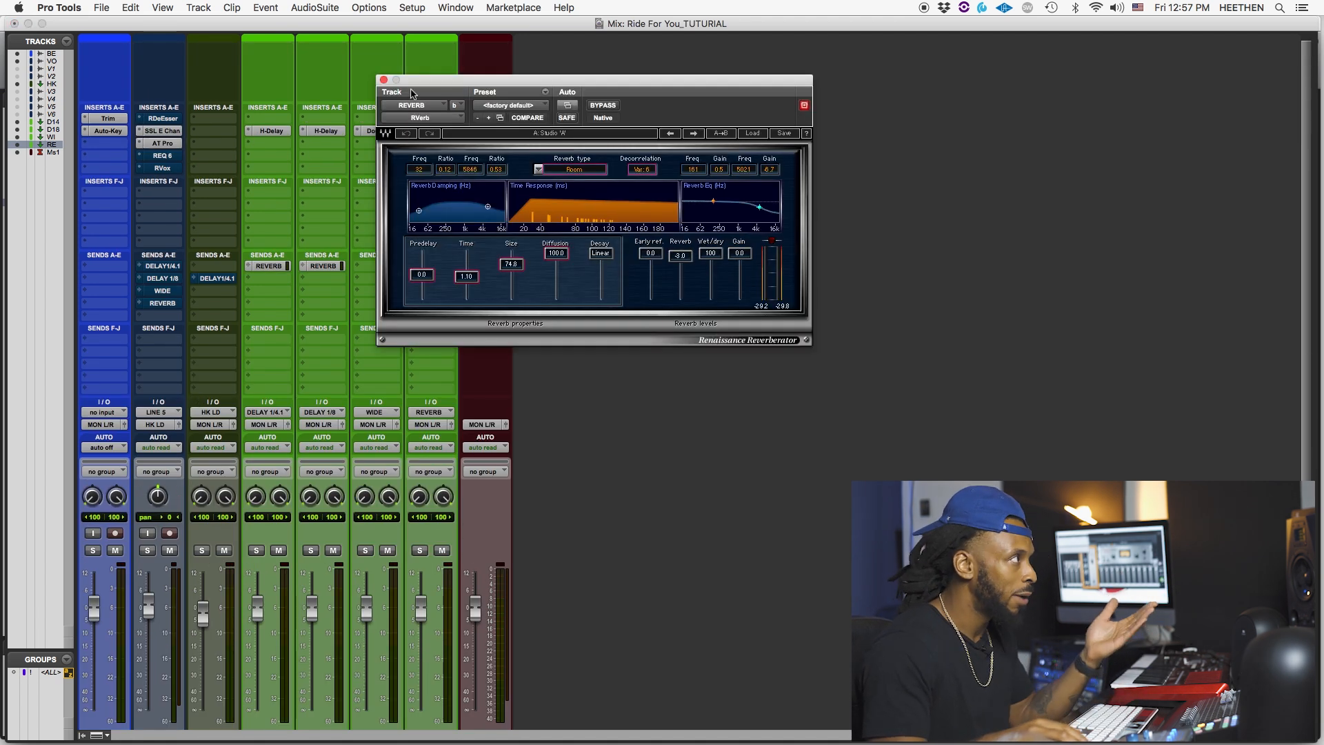
{"action": "left_click_drag", "start_coordinate": [376, 84], "coordinate": [476, 84]}
{"action": "left_click", "coordinate": [476, 84]}
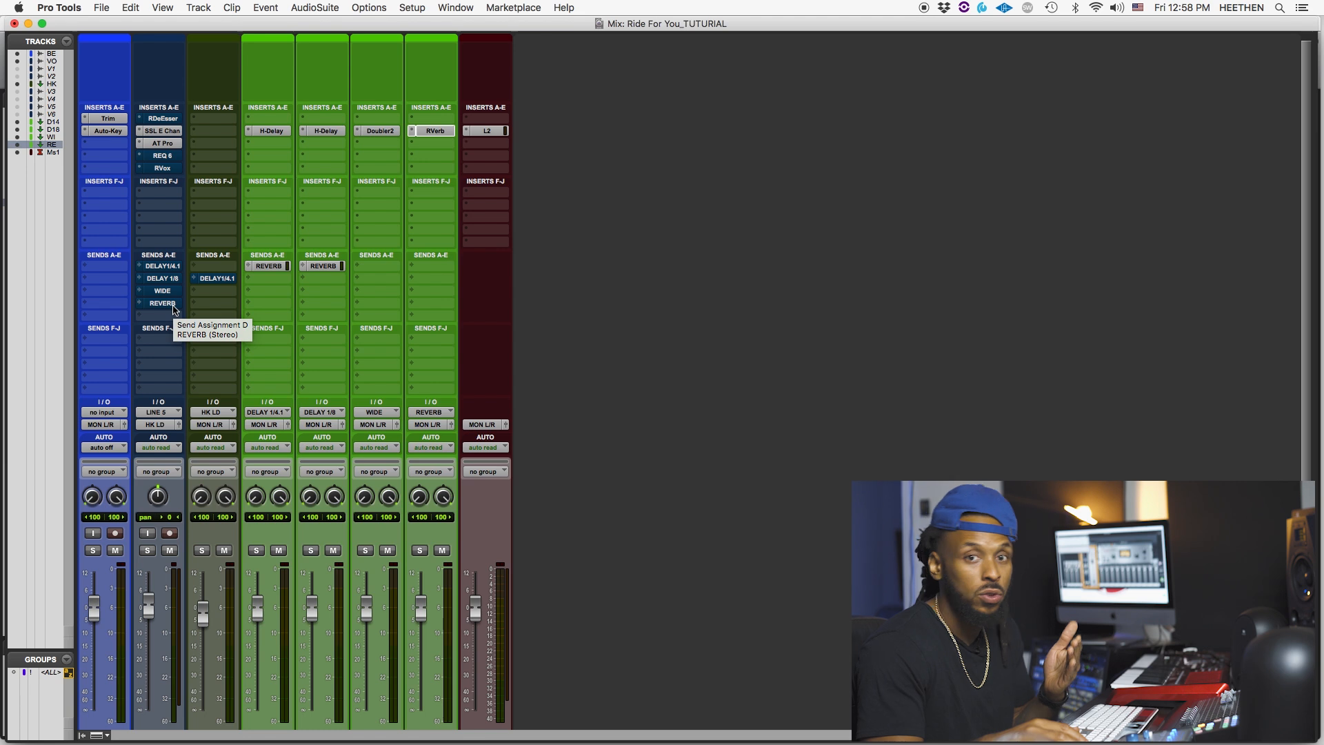
Unmute the VOX track's REVERB send and raise its level to about -8.6 dB while the song plays
{"action": "left_click", "coordinate": [173, 308]}
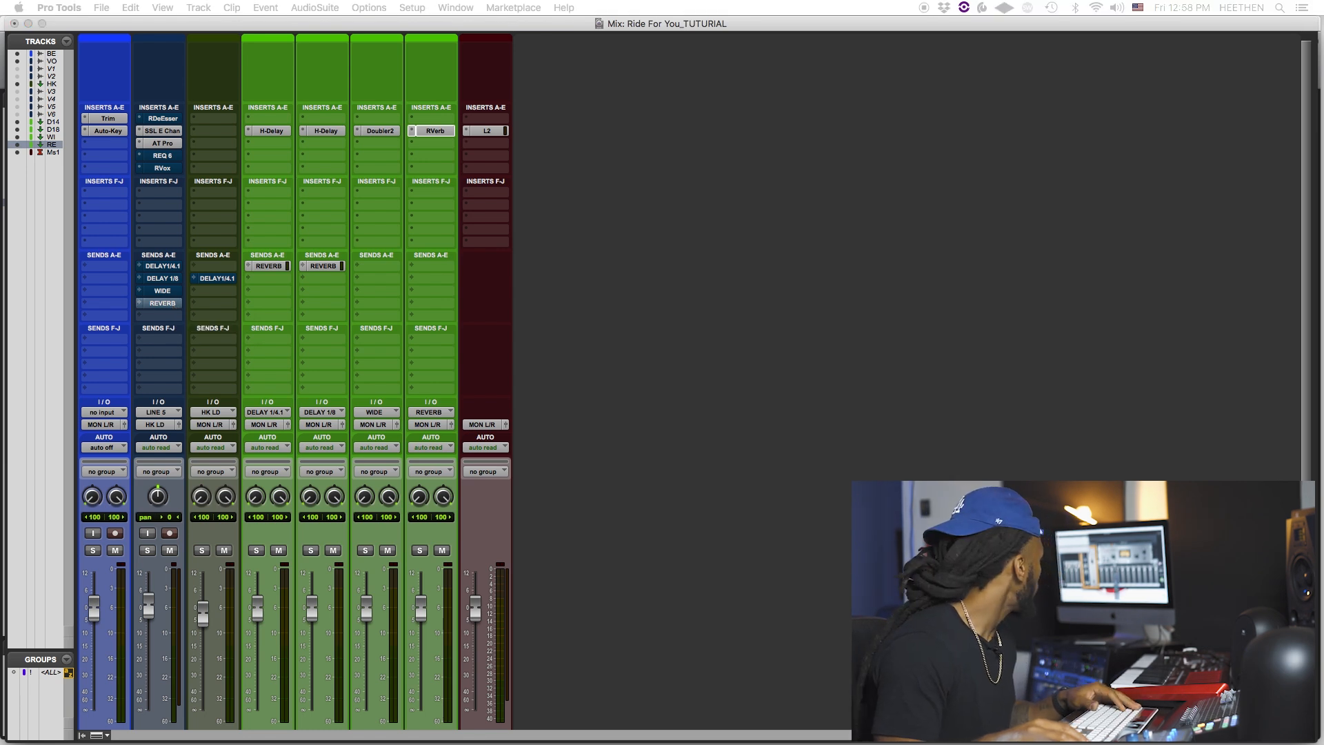
{"action": "left_click_drag", "start_coordinate": [677, 244], "coordinate": [922, 160]}
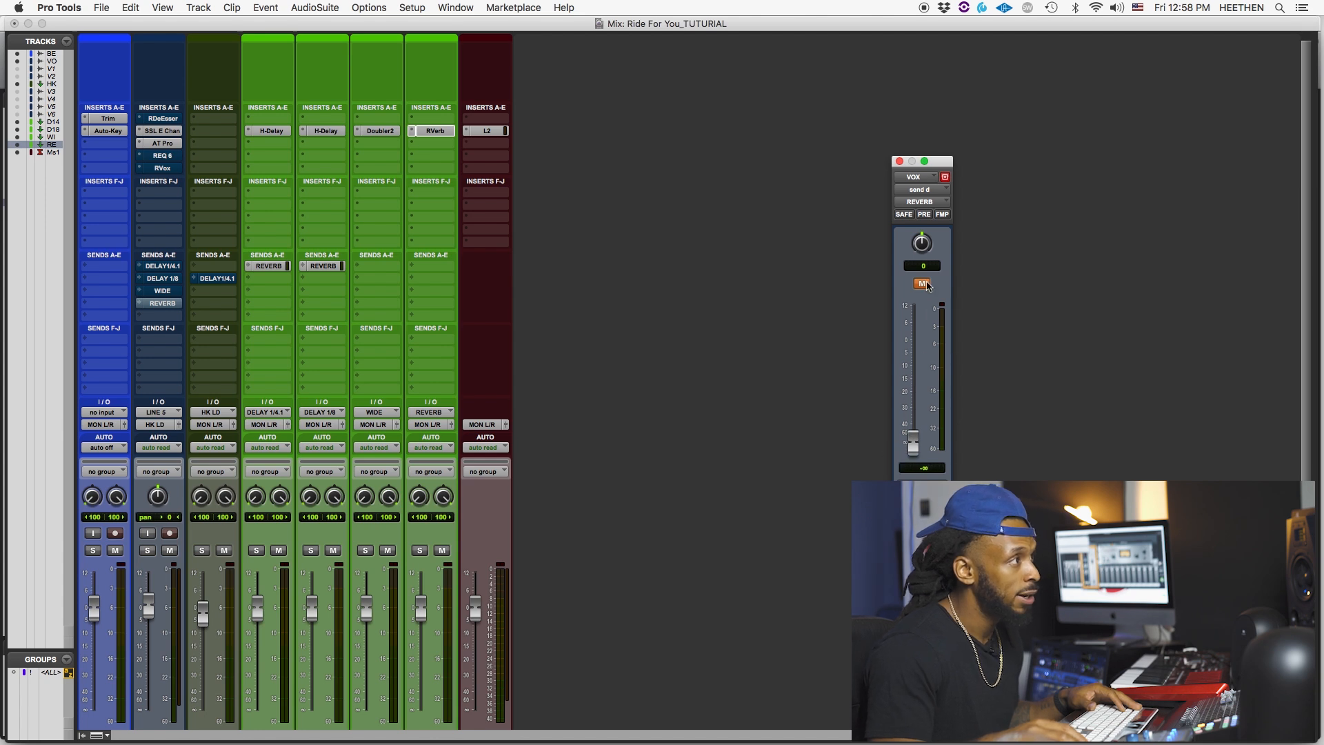
{"action": "left_click", "coordinate": [922, 283]}
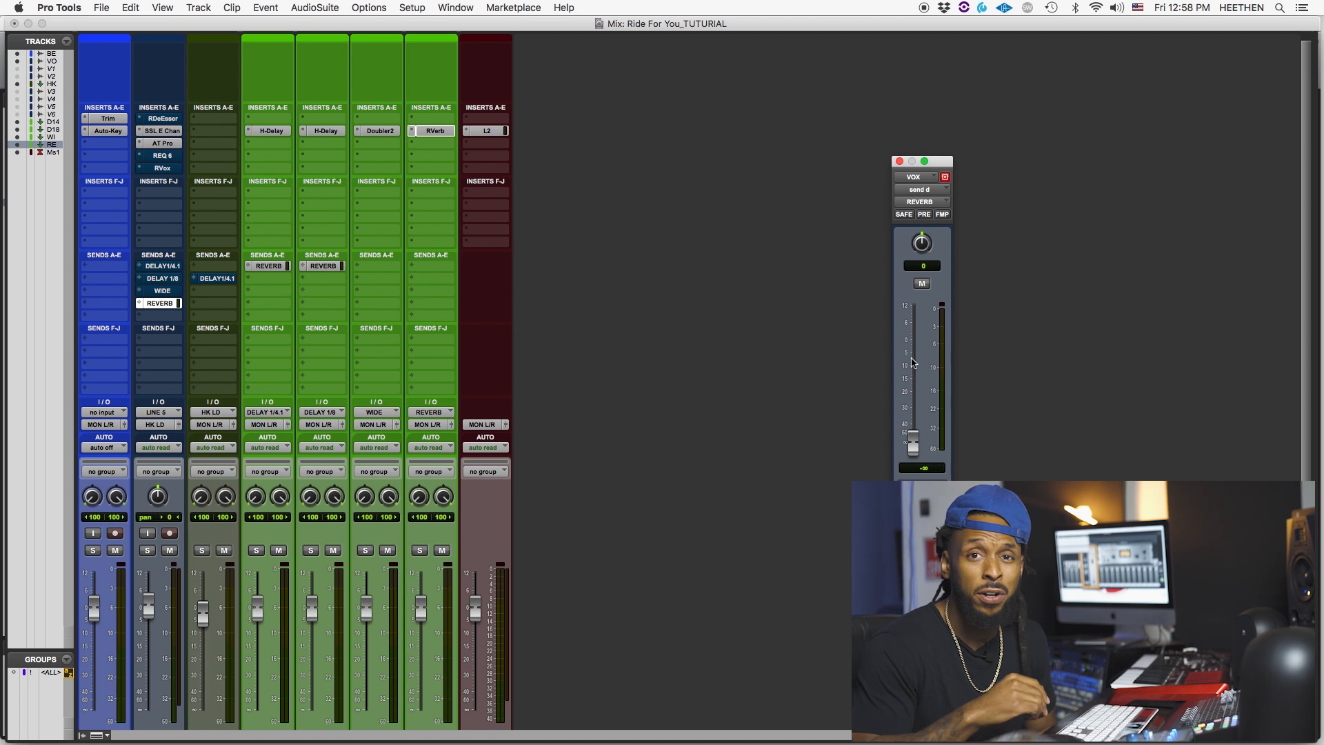
{"action": "left_click_drag", "start_coordinate": [913, 442], "coordinate": [919, 384]}
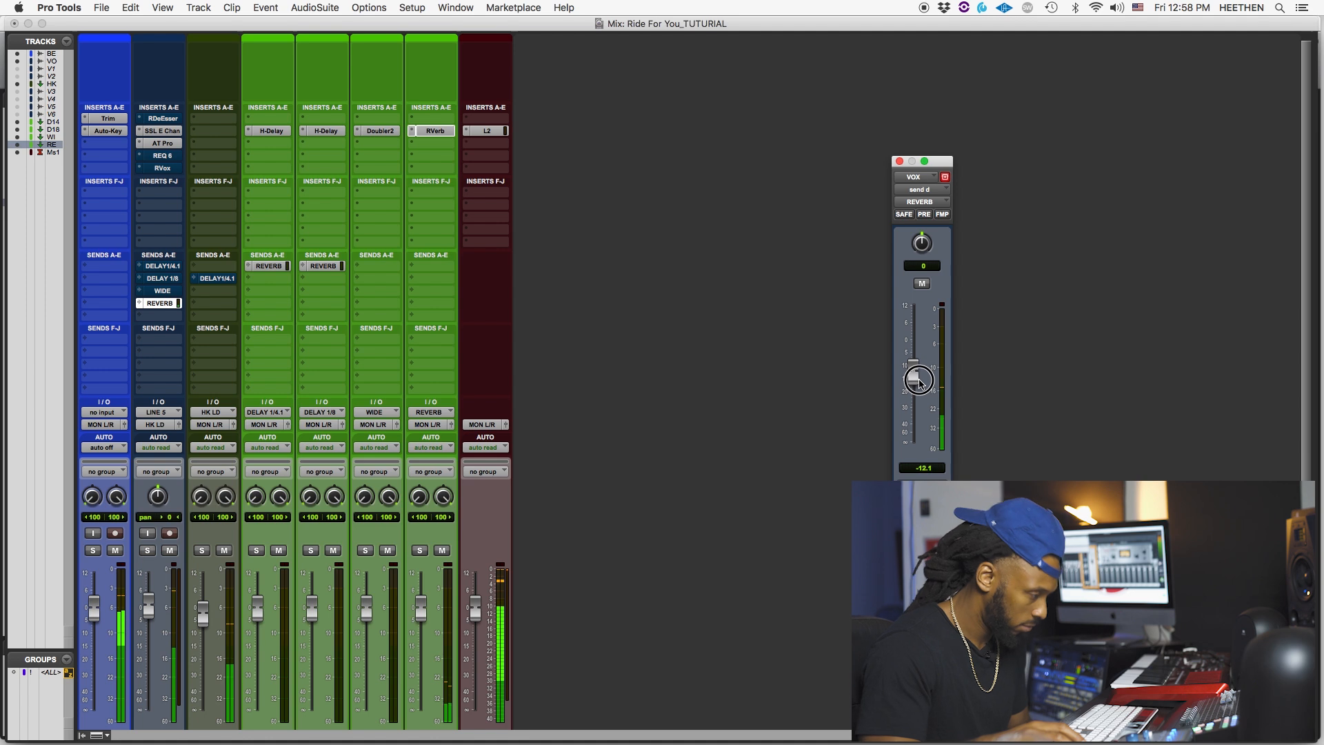
{"action": "left_click_drag", "start_coordinate": [919, 384], "coordinate": [919, 384]}
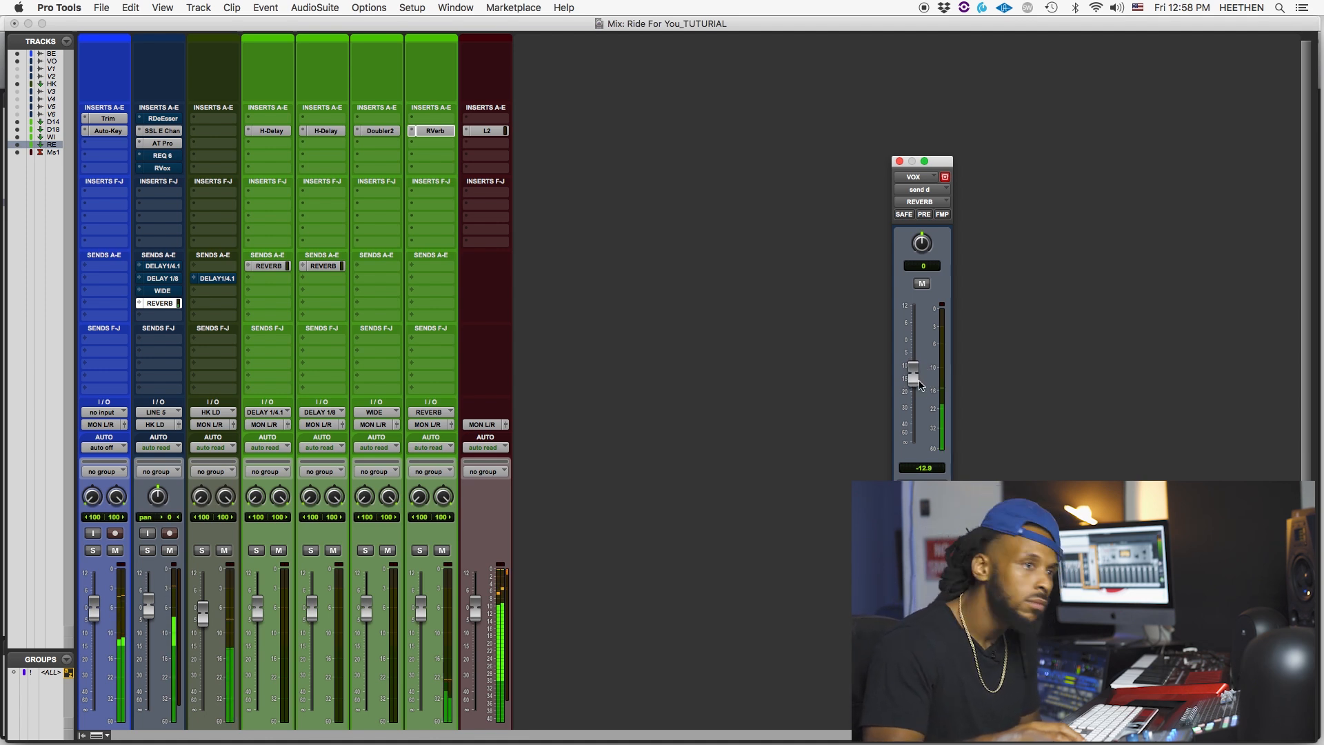
{"action": "left_click_drag", "start_coordinate": [920, 385], "coordinate": [919, 384]}
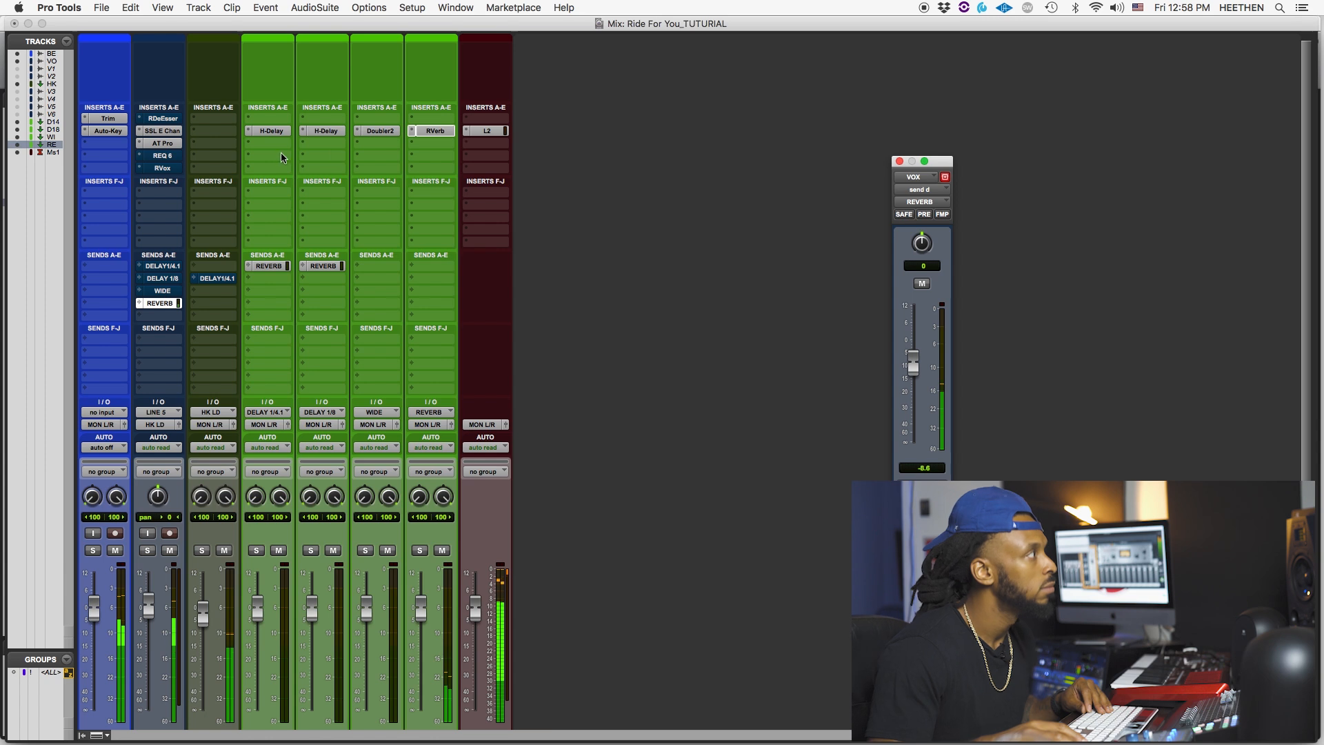
Open the VOX track's SSL E Channel Strip over the Edit window and audition the vocal from around bar 9
{"action": "left_click", "coordinate": [165, 131]}
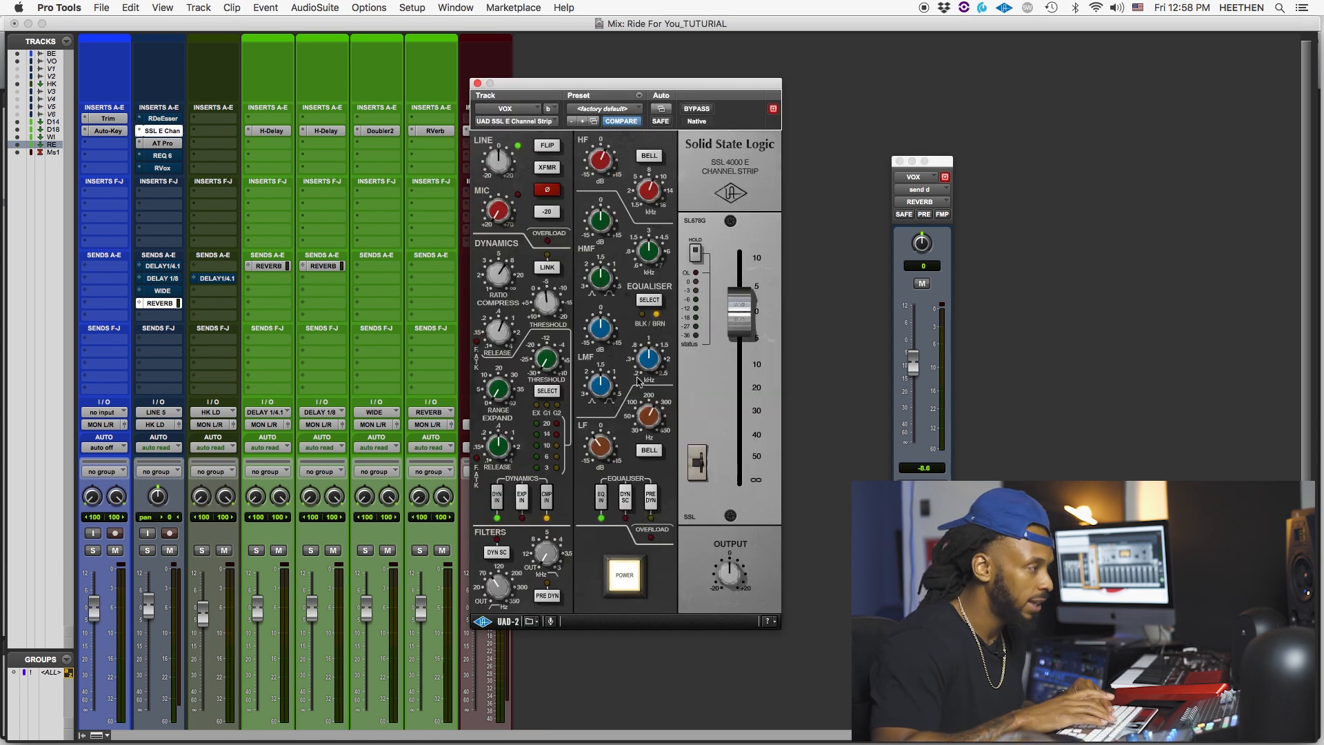
{"action": "key", "text": "super+equal"}
{"action": "left_click_drag", "start_coordinate": [640, 95], "coordinate": [456, 89]}
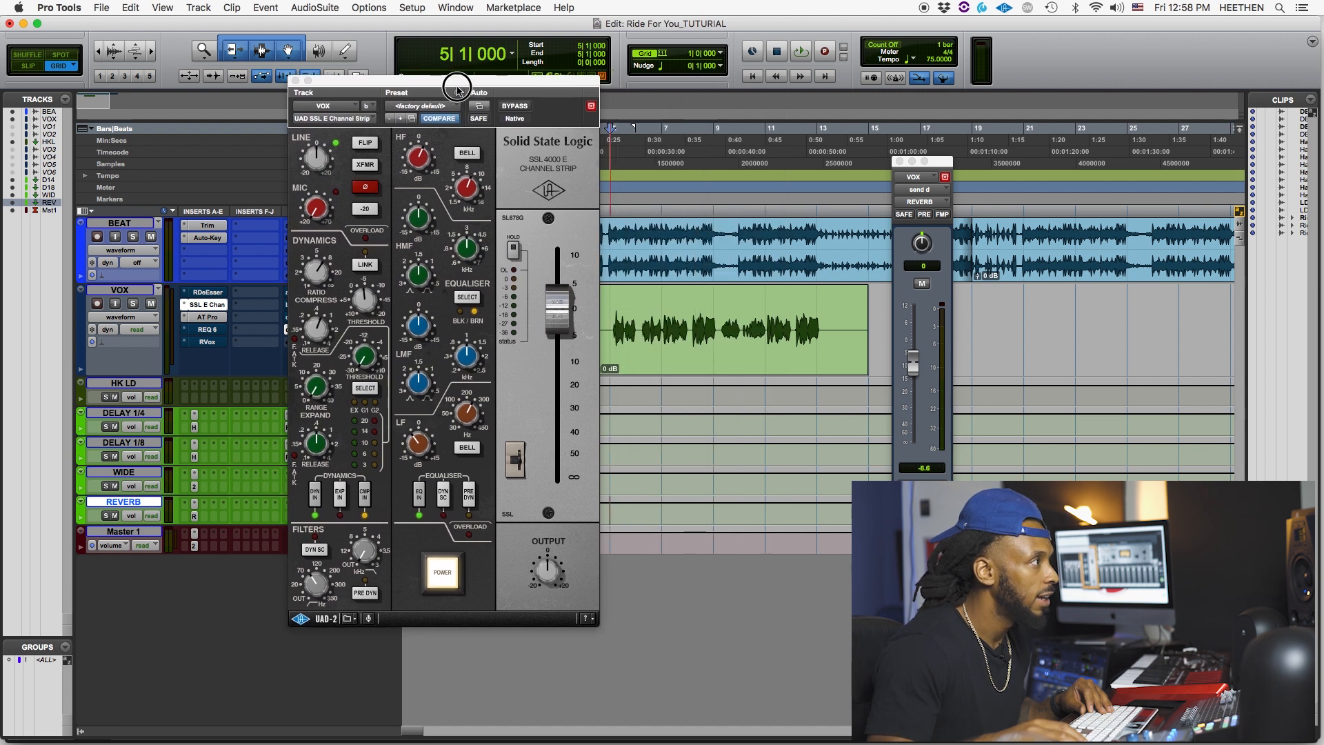
{"action": "left_click", "coordinate": [691, 213]}
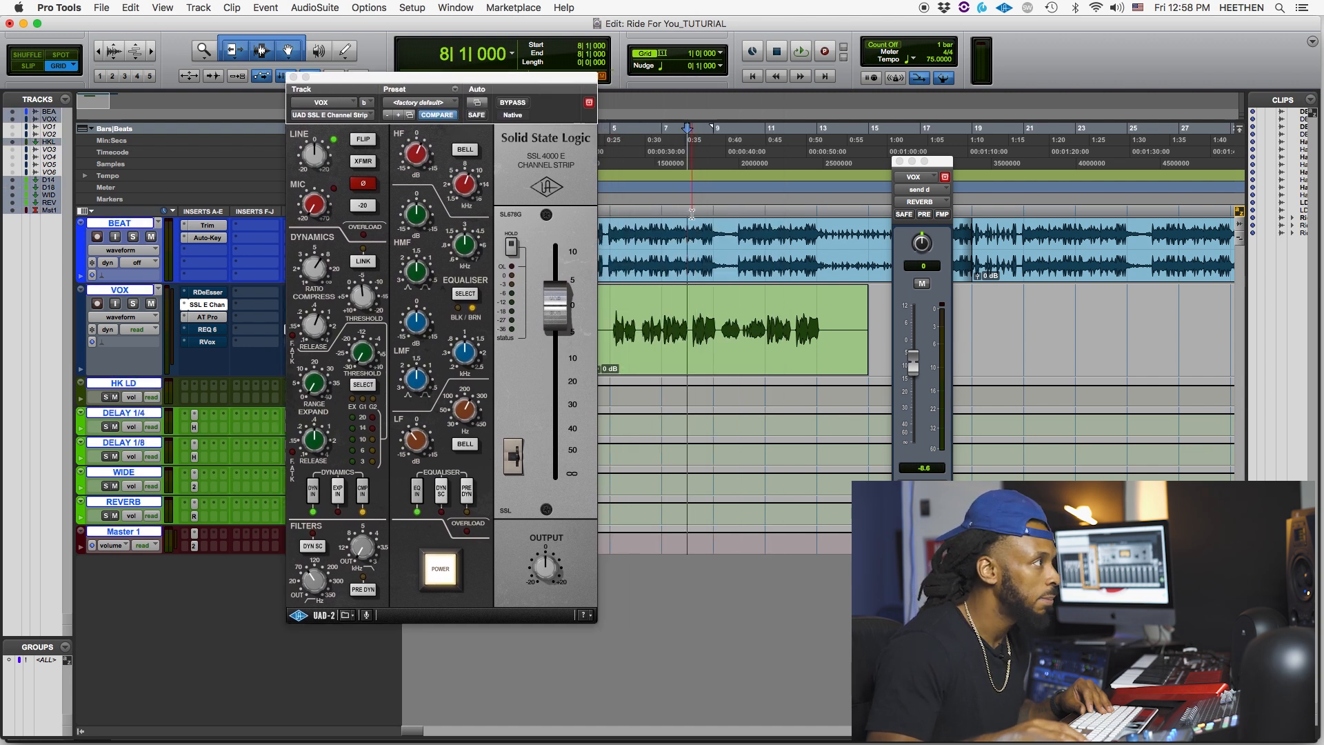
{"action": "key", "text": "space"}
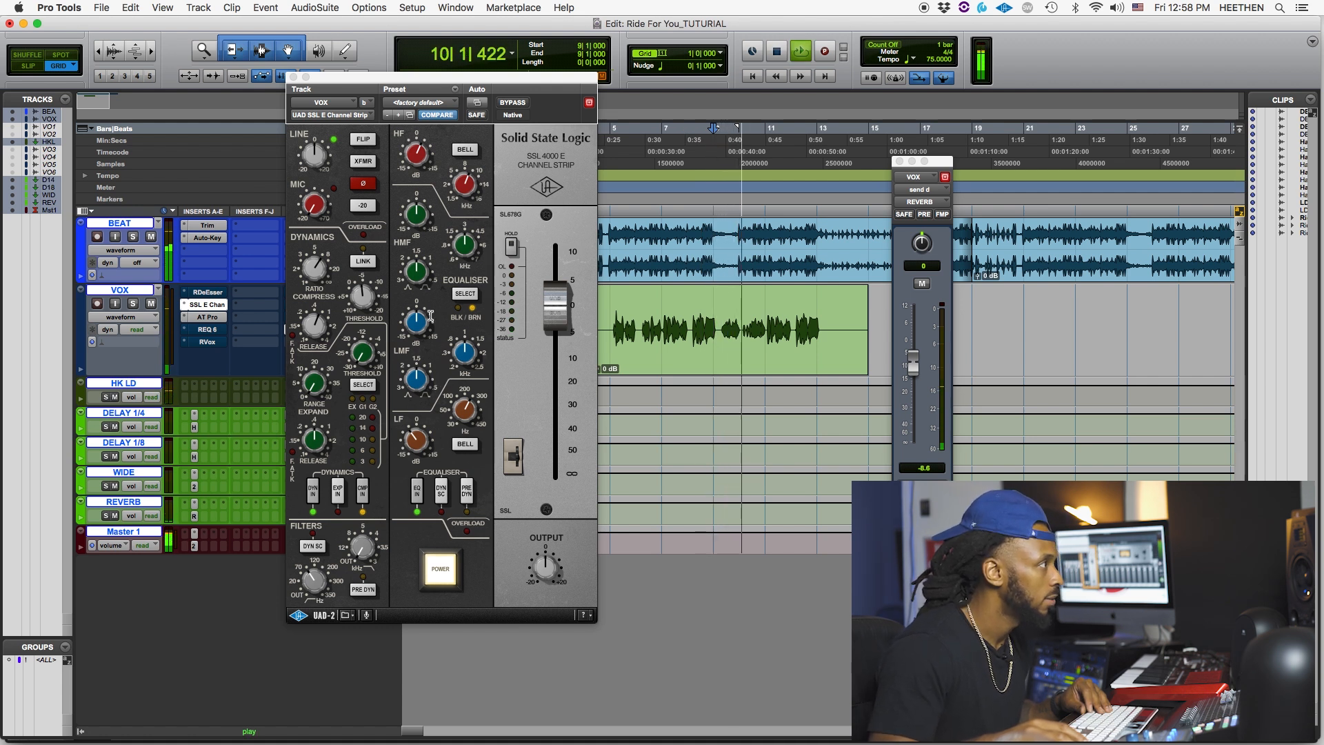
{"action": "key", "text": "space"}
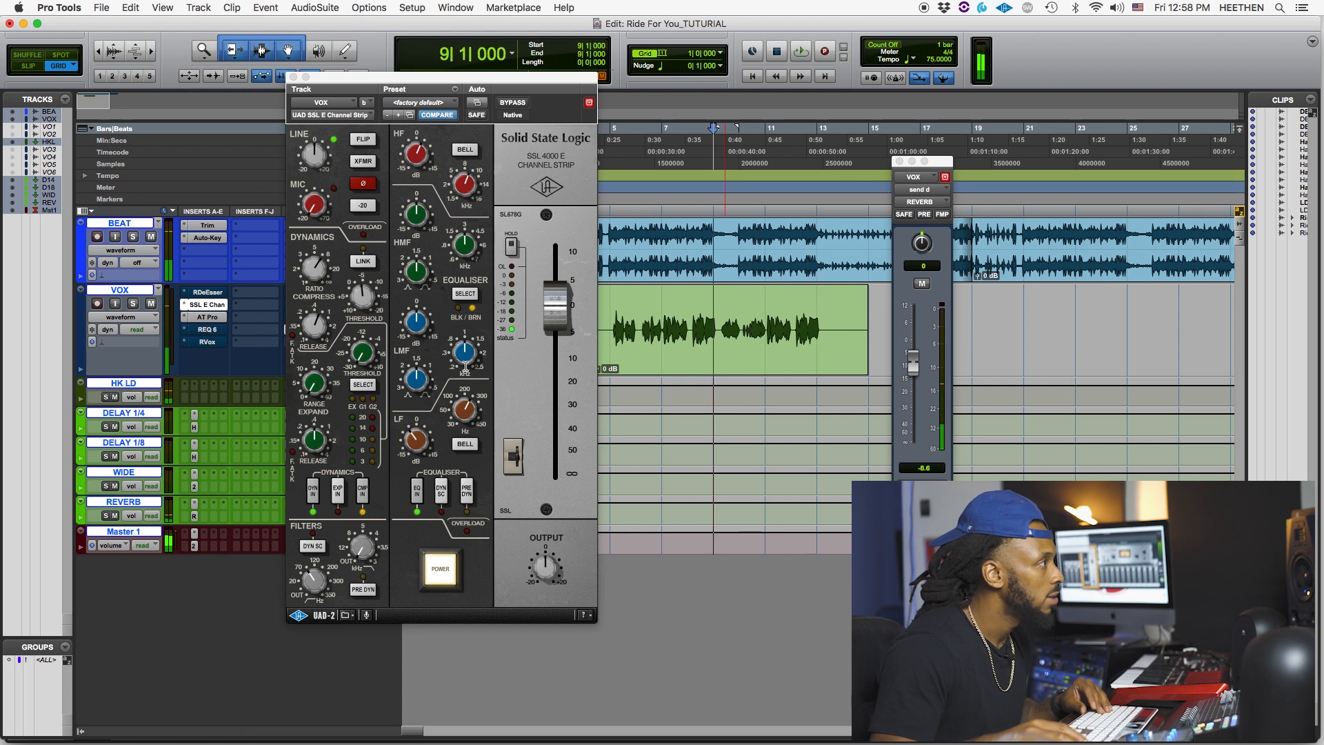
Cut the vocal's LMF band slightly and fine-tune its frequency and Q during playback from bar 9, and close the channel strip
{"action": "left_click", "coordinate": [466, 364]}
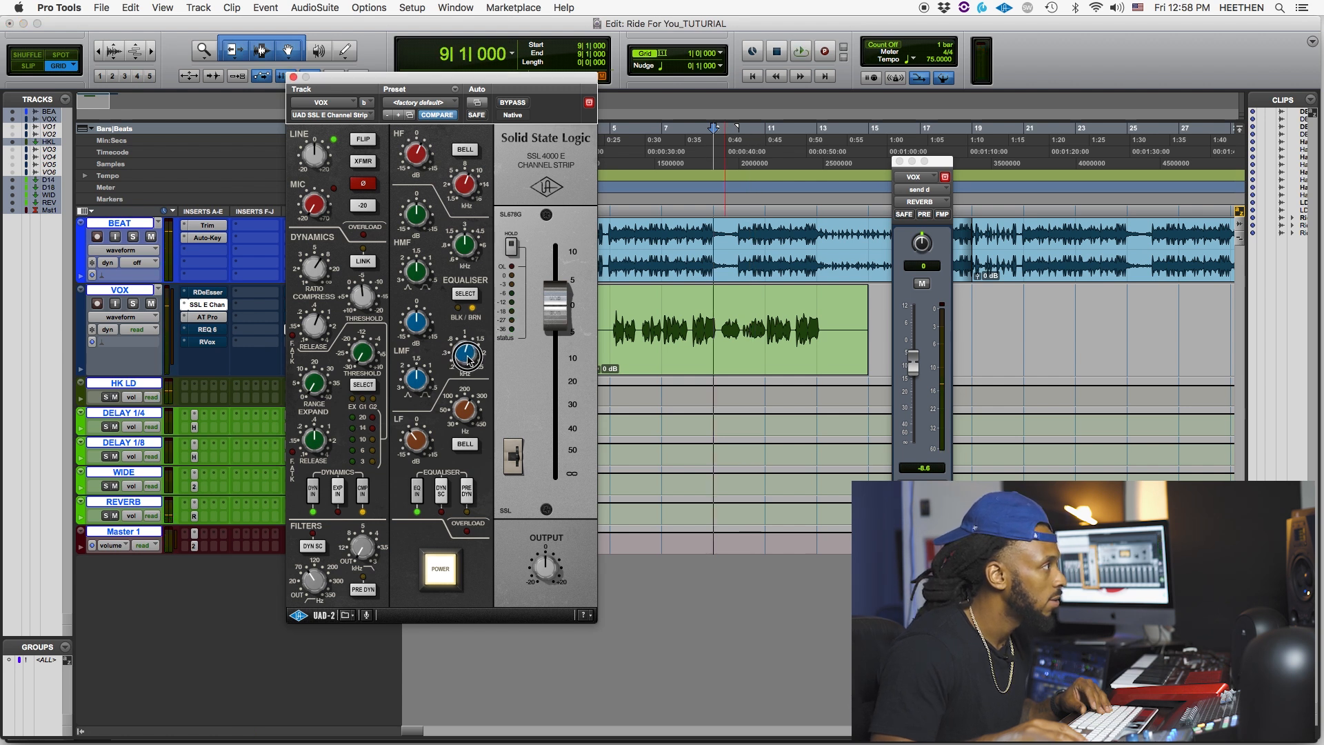
{"action": "key", "text": "space"}
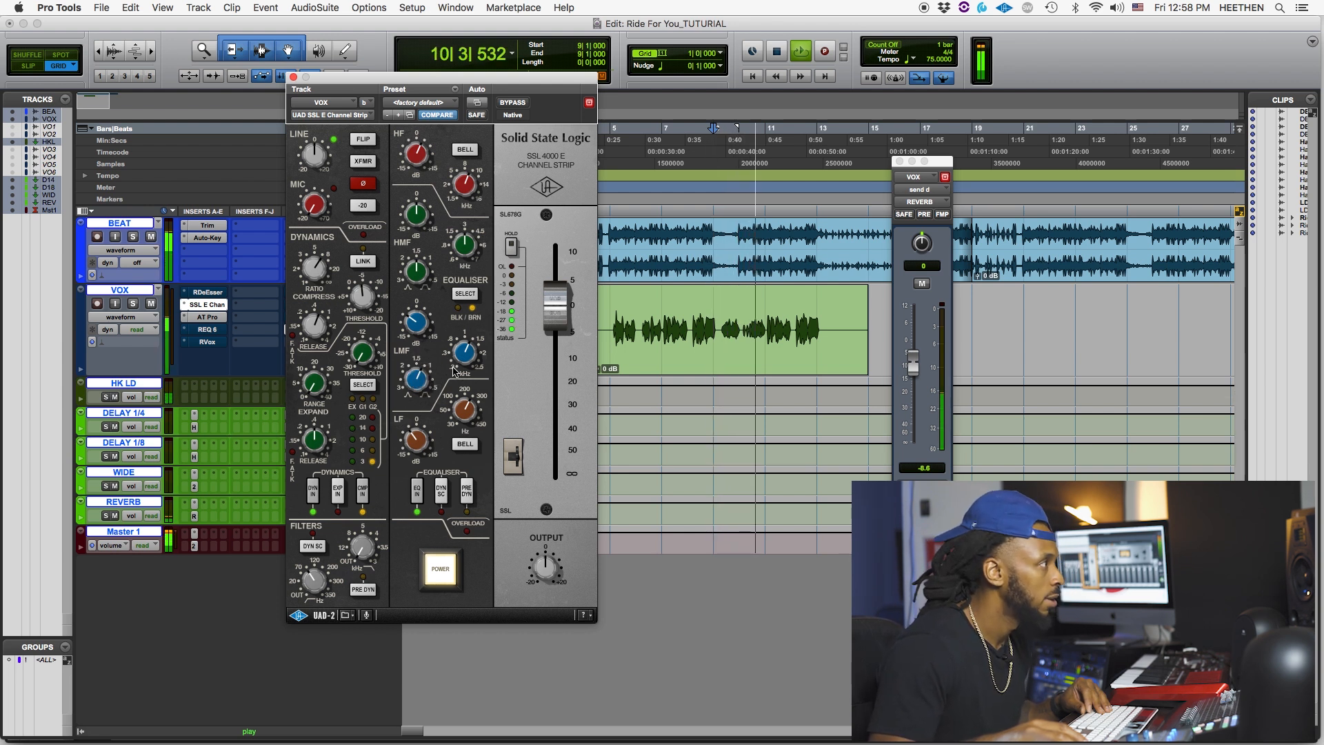
{"action": "key", "text": "space"}
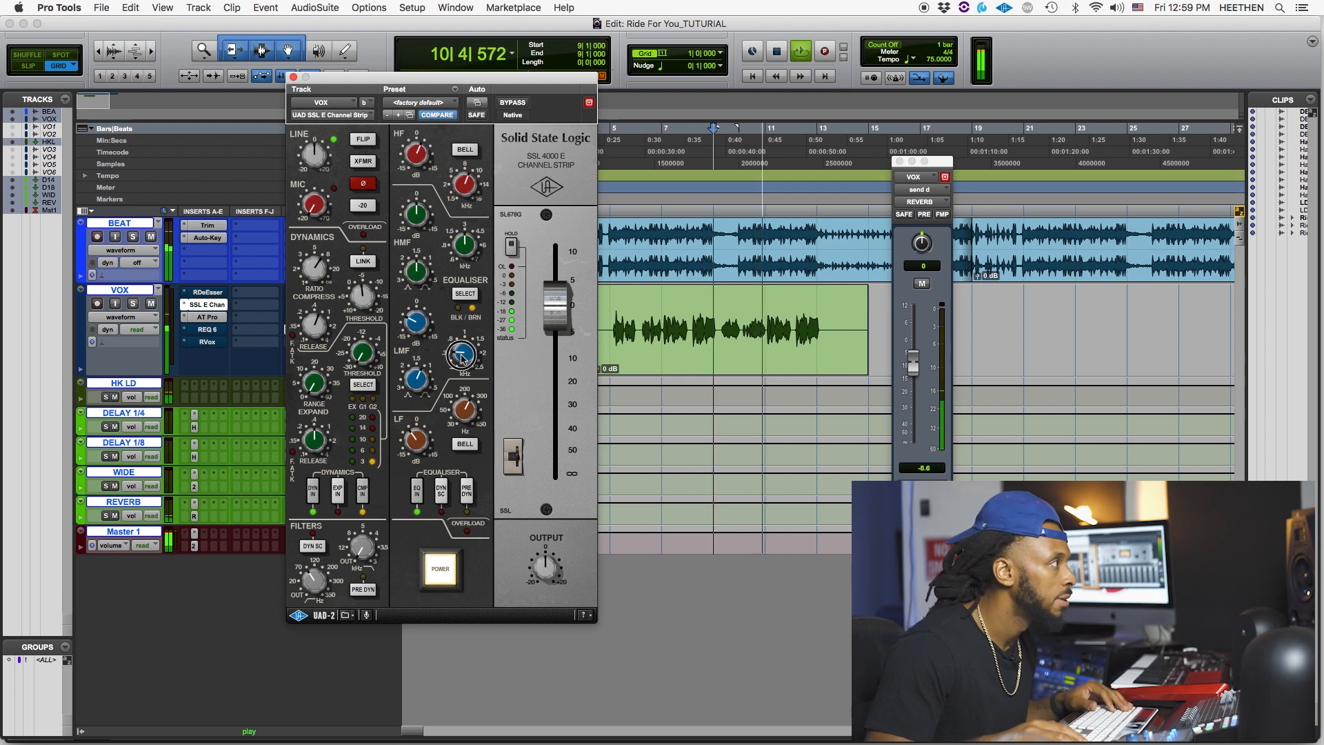
{"action": "left_click", "coordinate": [415, 390]}
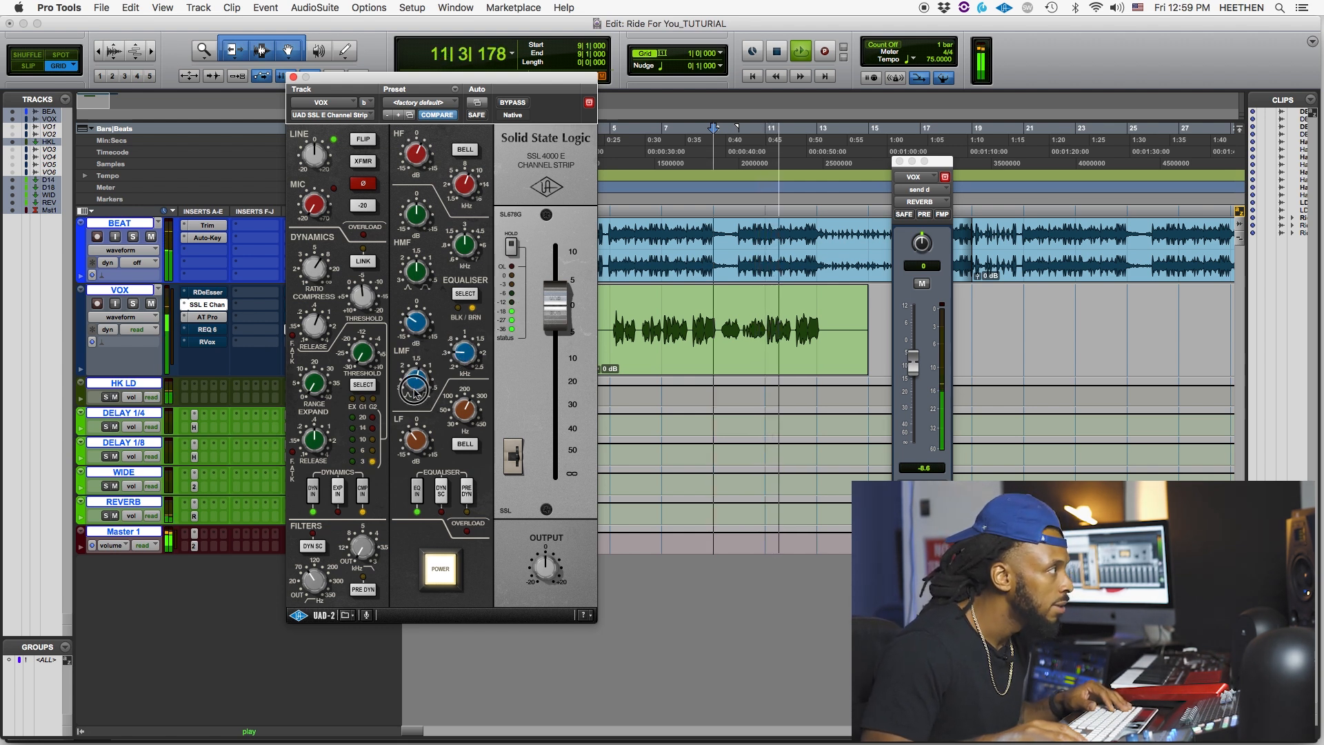
{"action": "key", "text": "space"}
{"action": "key", "text": "space"}
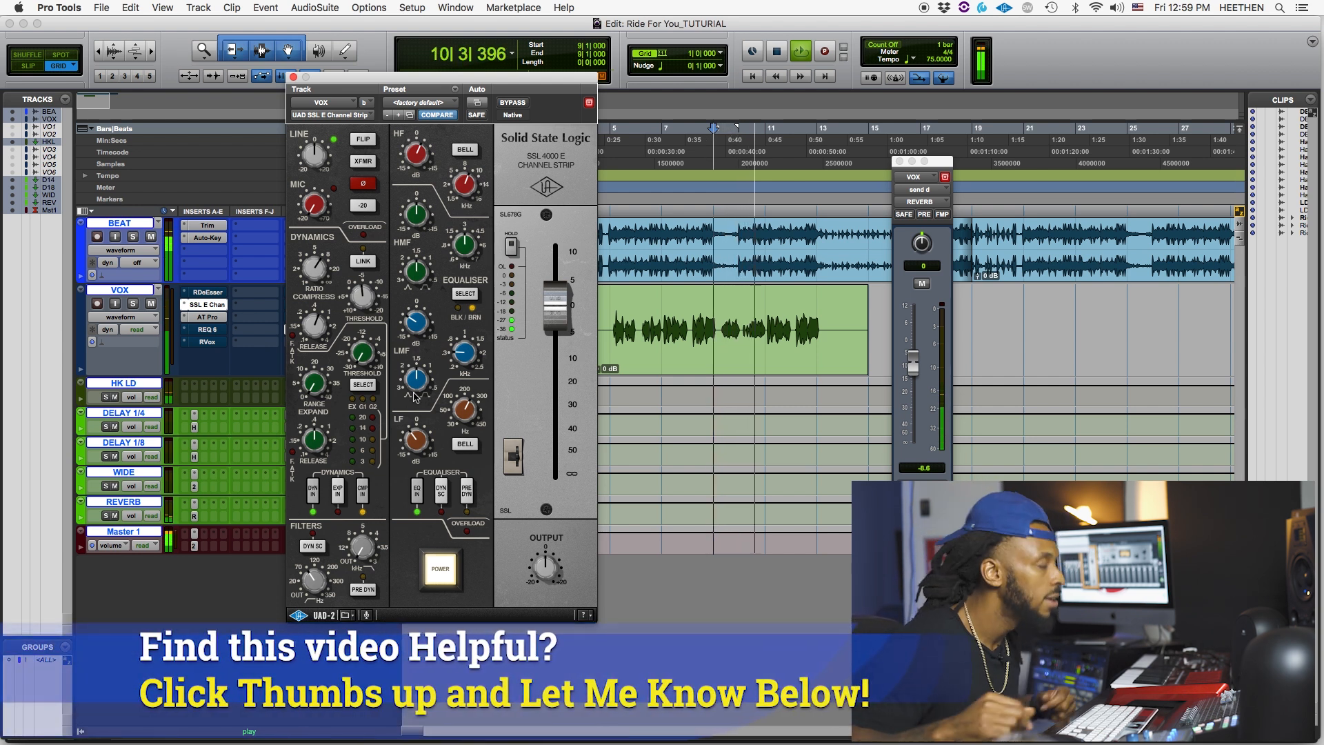
{"action": "left_click", "coordinate": [294, 78]}
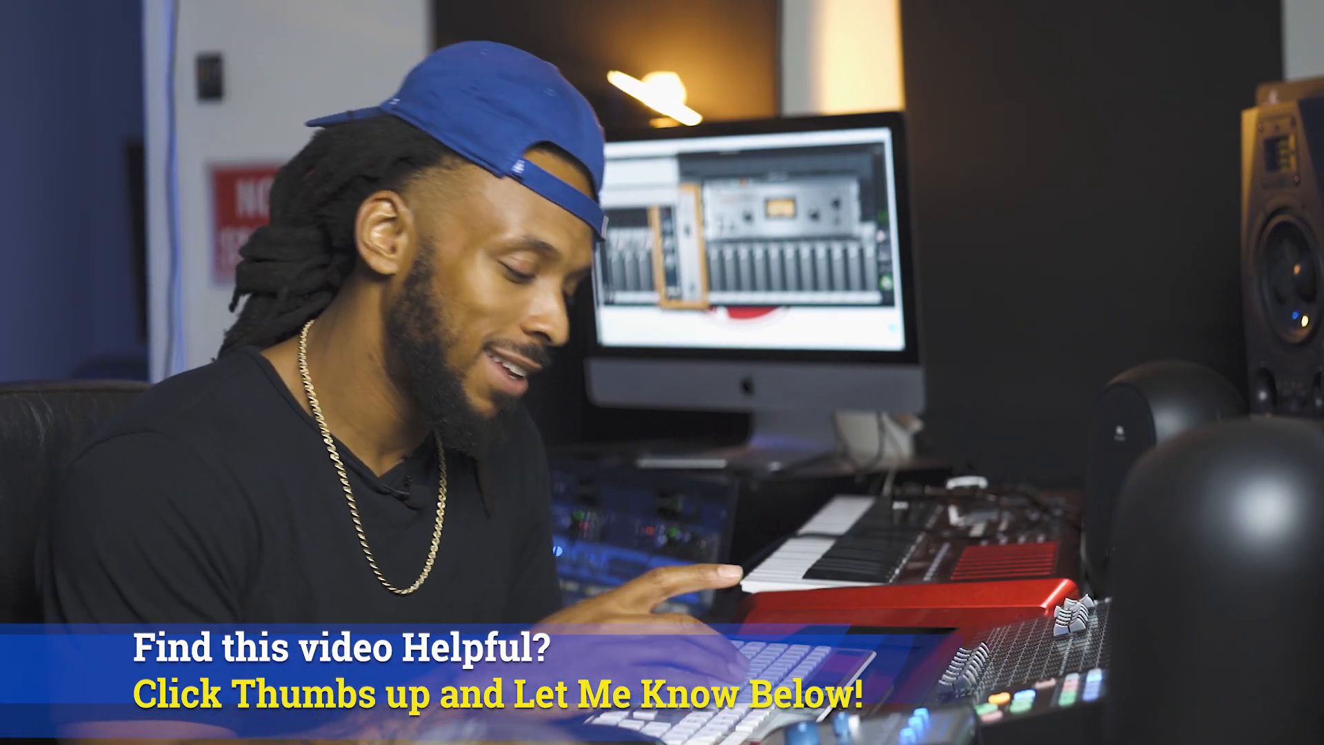